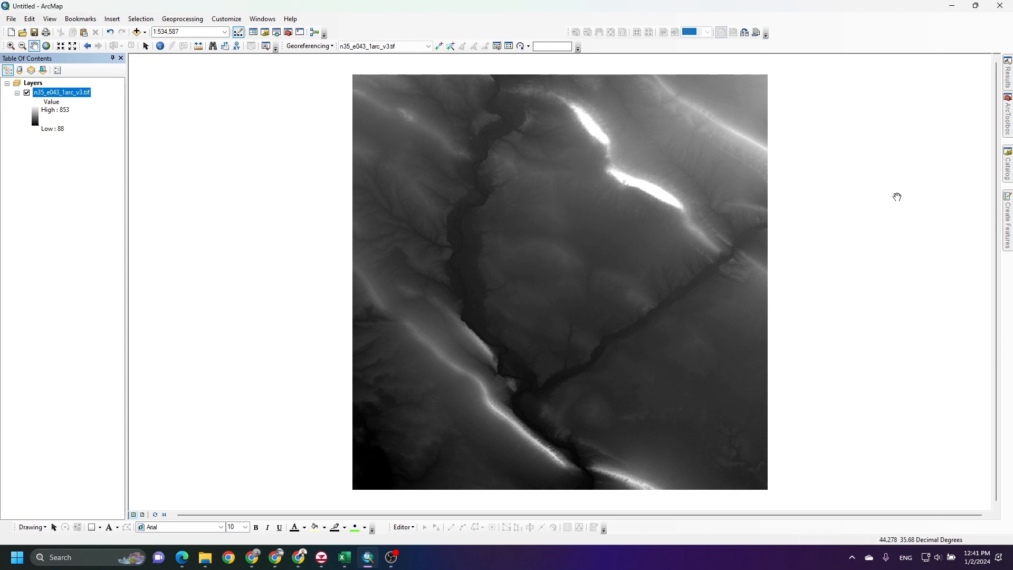
Run the Hydrology Fill tool on n35_e043_1arc_v3.tif with the default output raster and no Z limit
{"action": "left_click", "coordinate": [1007, 129]}
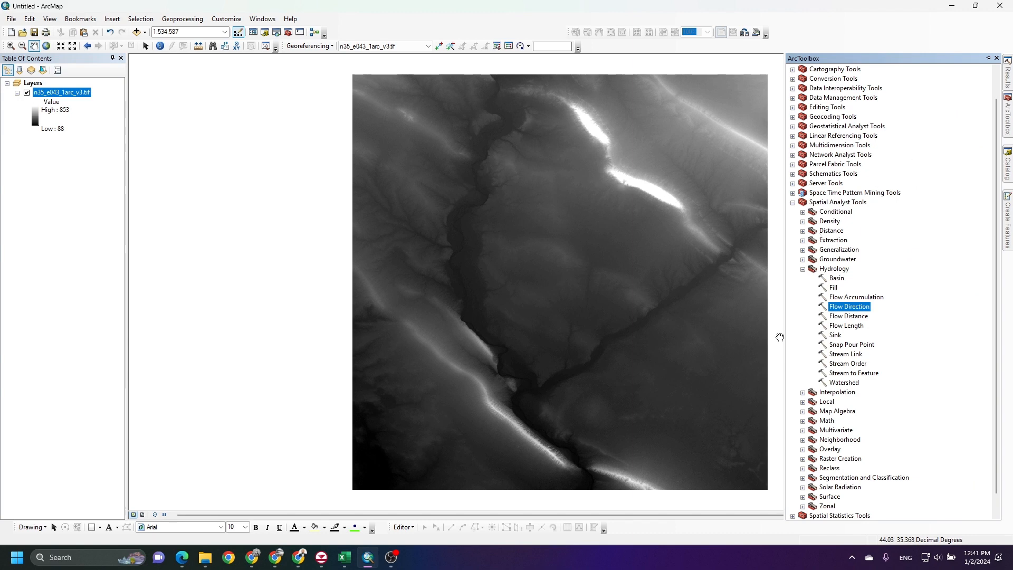
{"action": "left_click", "coordinate": [793, 202]}
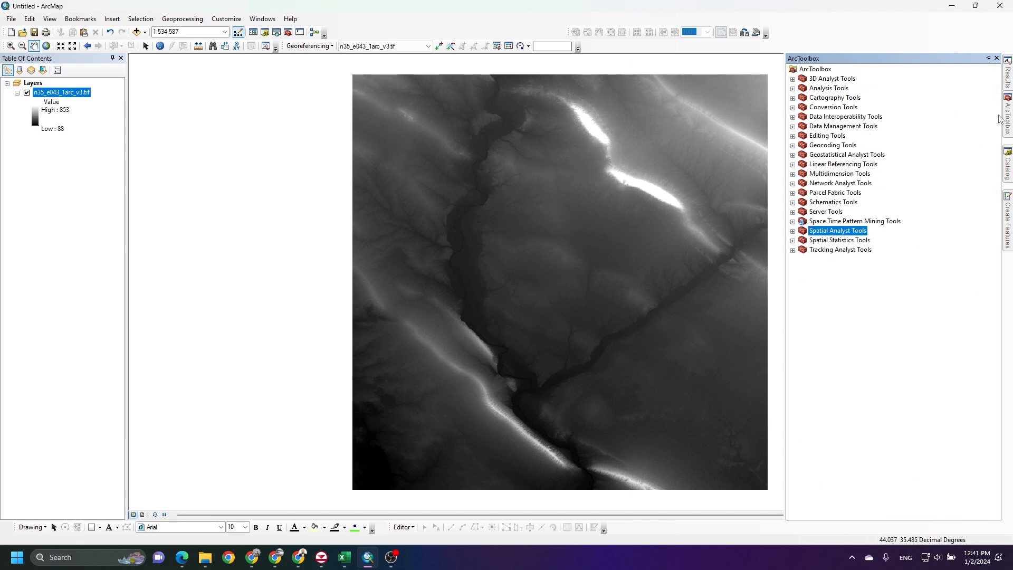
{"action": "left_click", "coordinate": [792, 231]}
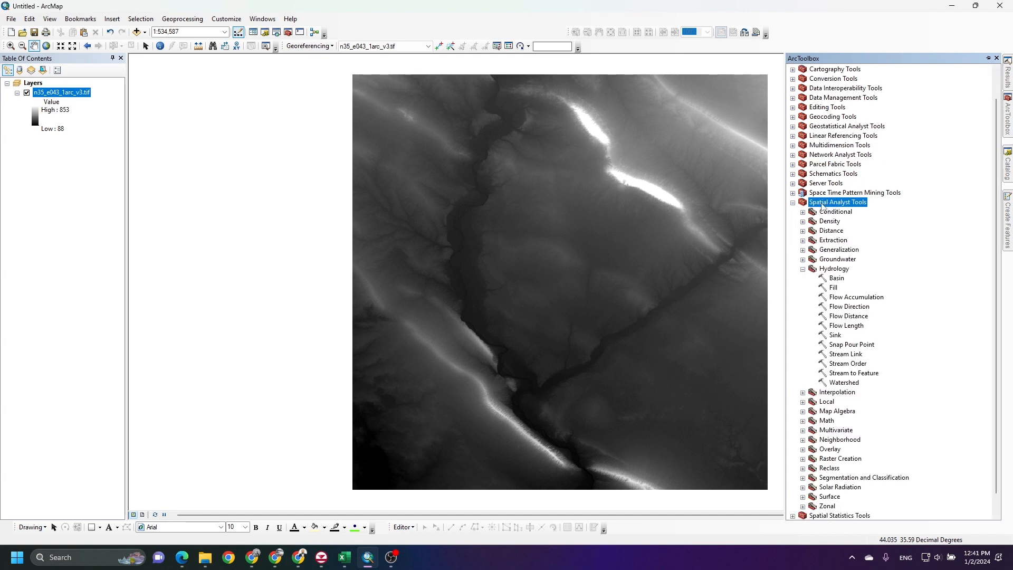
{"action": "double_click", "coordinate": [833, 288]}
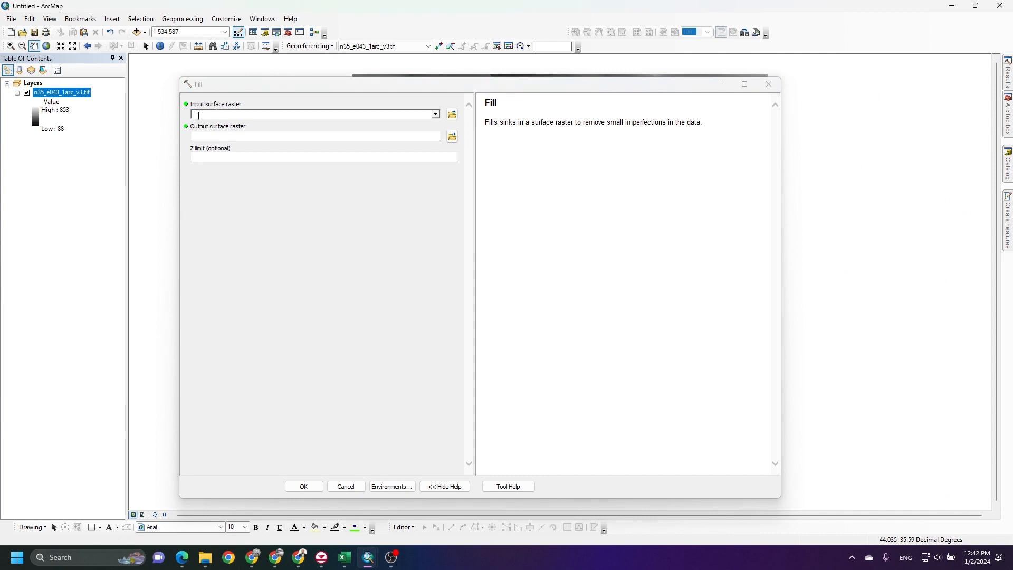
{"action": "left_click_drag", "start_coordinate": [67, 95], "coordinate": [221, 116]}
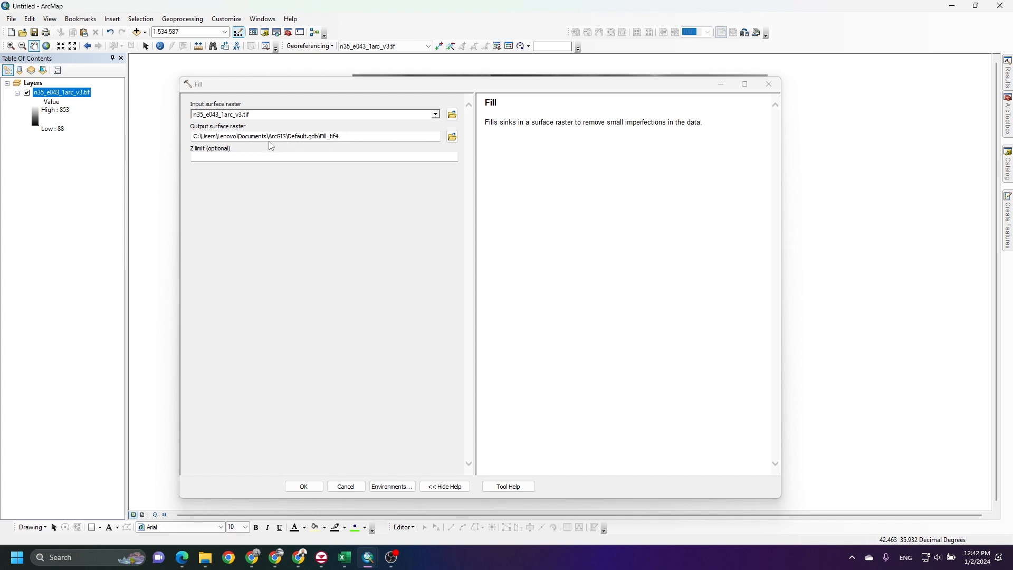
{"action": "left_click", "coordinate": [388, 488]}
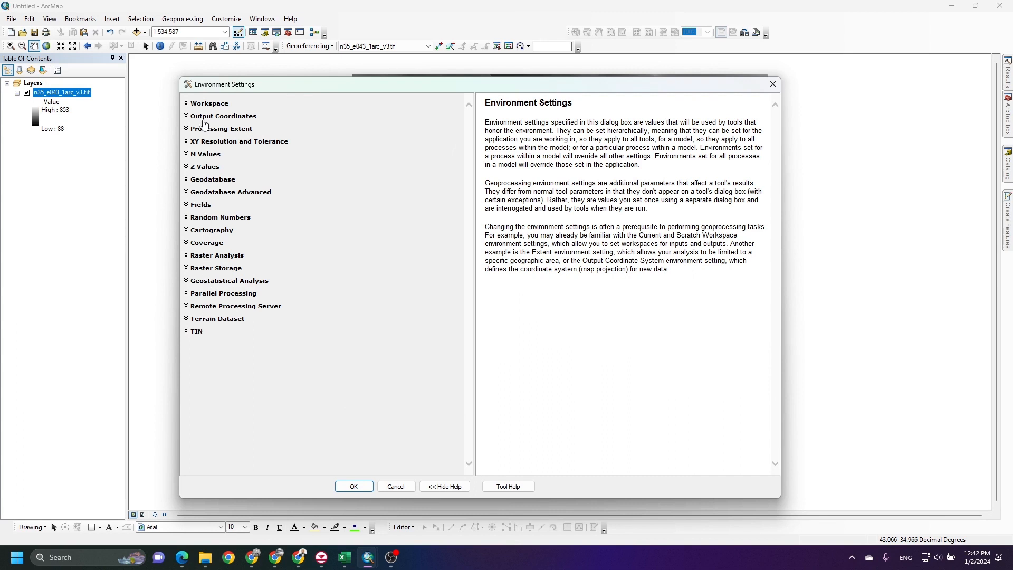
{"action": "left_click", "coordinate": [354, 486]}
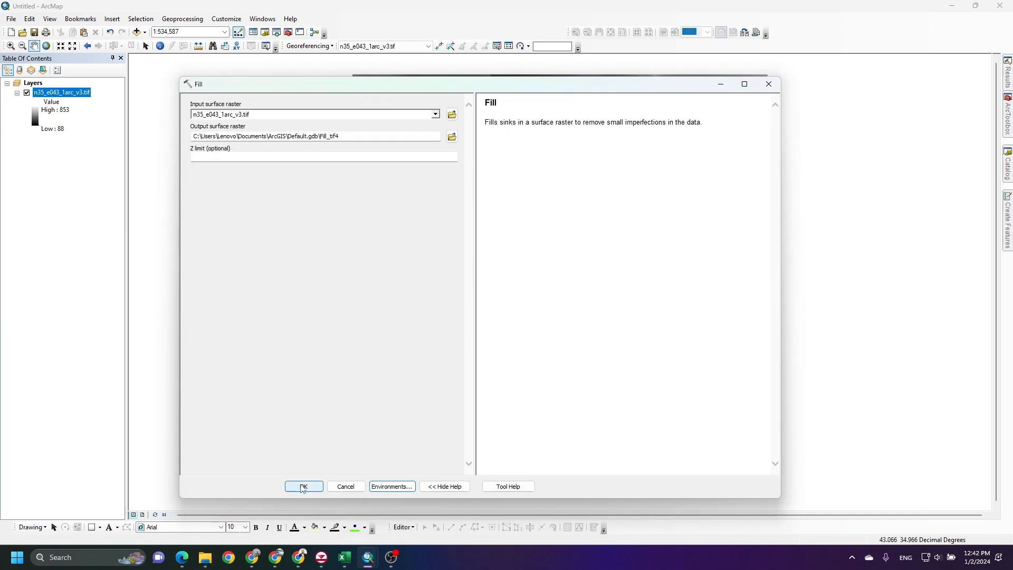
{"action": "left_click", "coordinate": [302, 484]}
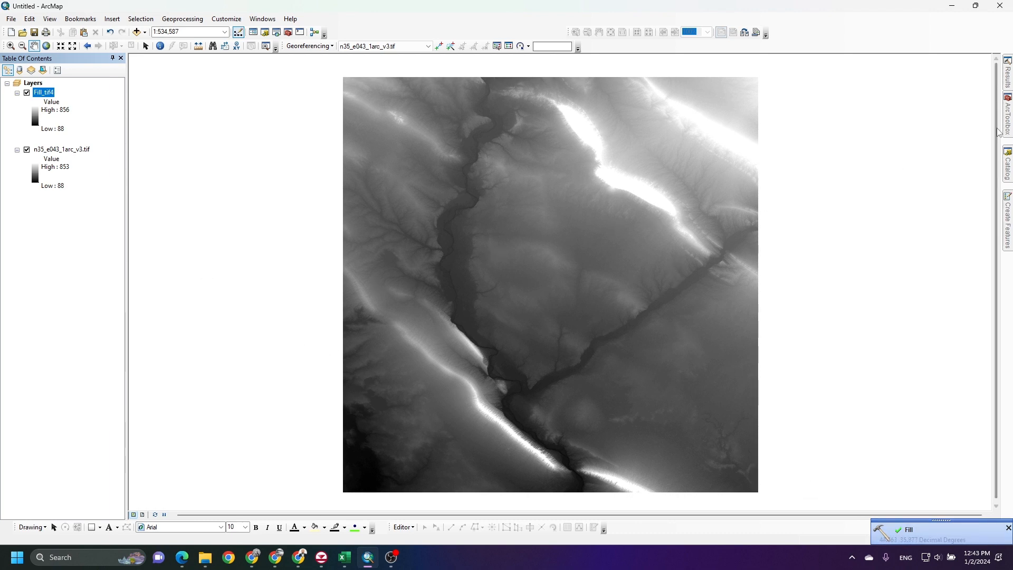
Run the Flow Direction tool on the filled elevation raster using the D8 flow direction type
{"action": "mouse_move", "coordinate": [1008, 128]}
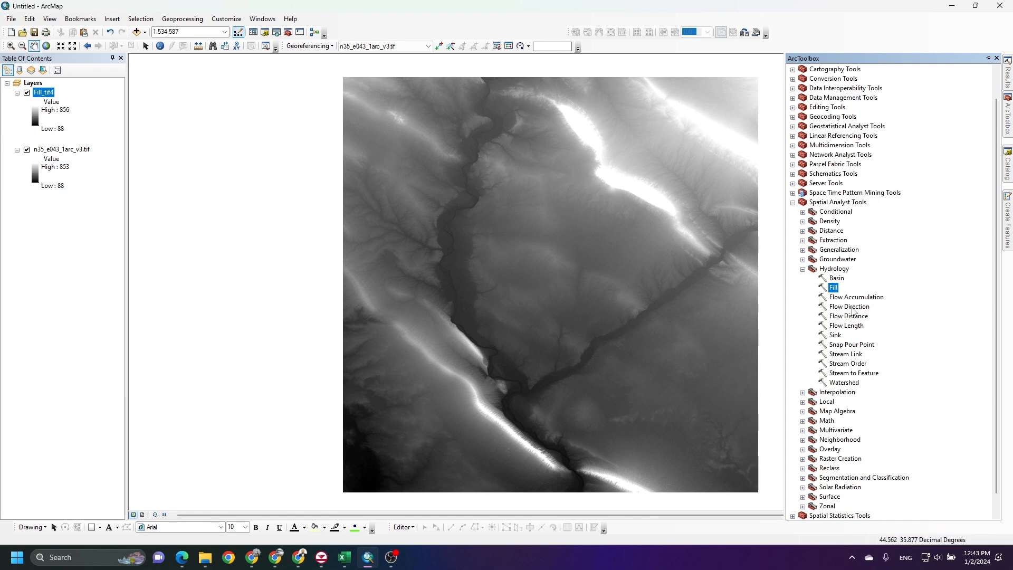
{"action": "double_click", "coordinate": [847, 307]}
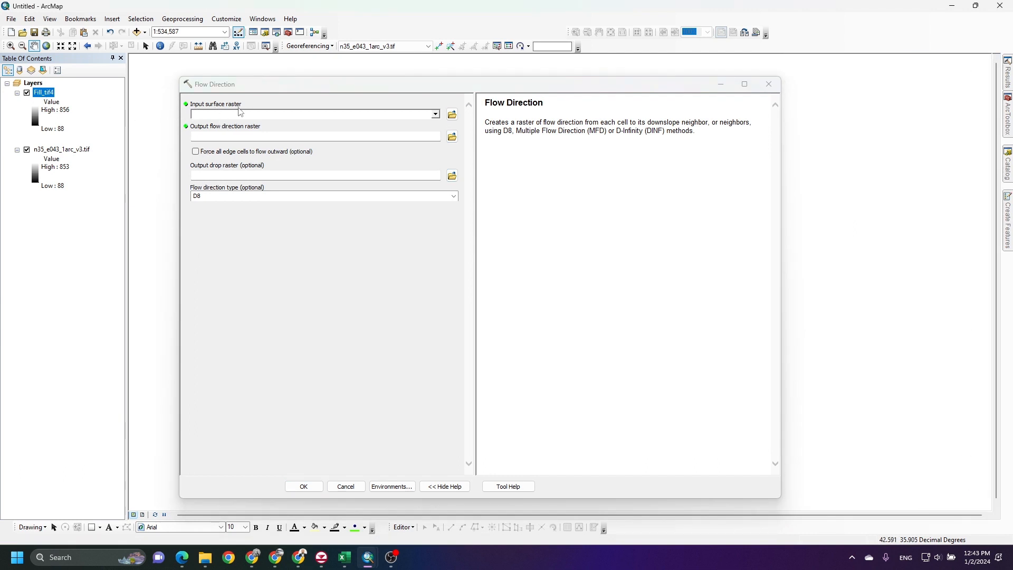
{"action": "left_click_drag", "start_coordinate": [41, 98], "coordinate": [206, 112]}
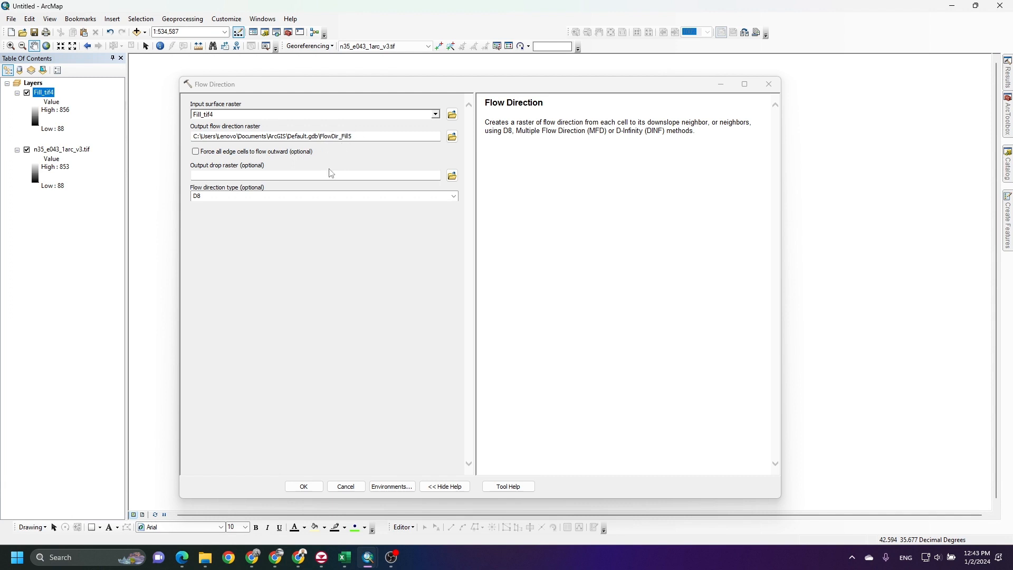
{"action": "left_click", "coordinate": [305, 486]}
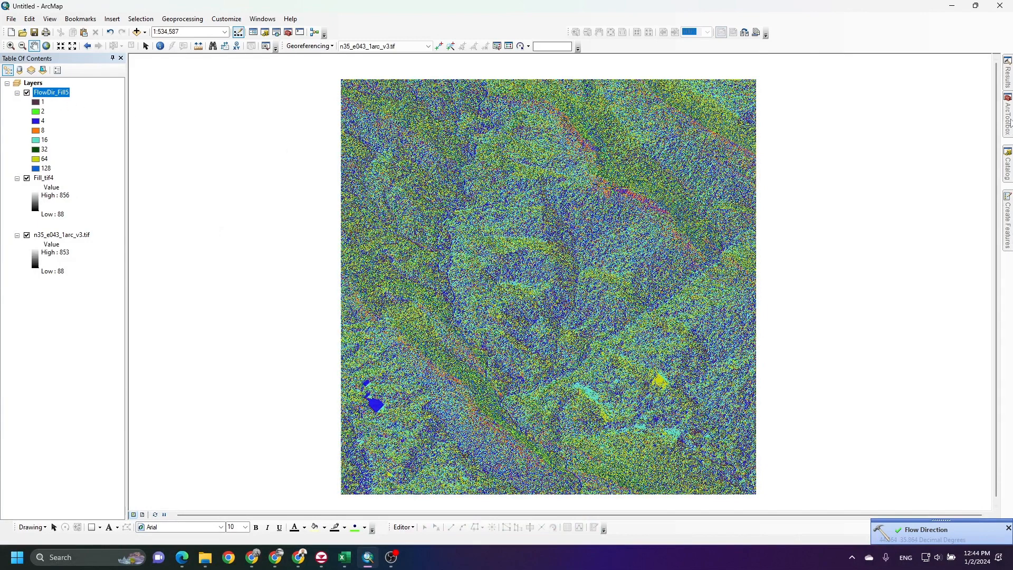
Run the Flow Accumulation tool on the flow direction raster with FLOAT output and the D8 type
{"action": "left_click", "coordinate": [1008, 120]}
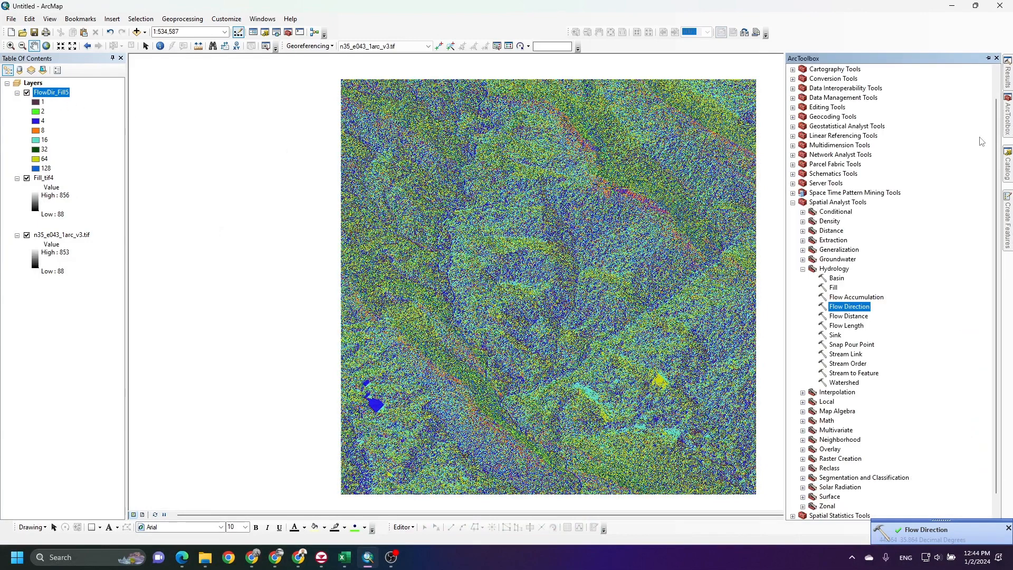
{"action": "double_click", "coordinate": [844, 298]}
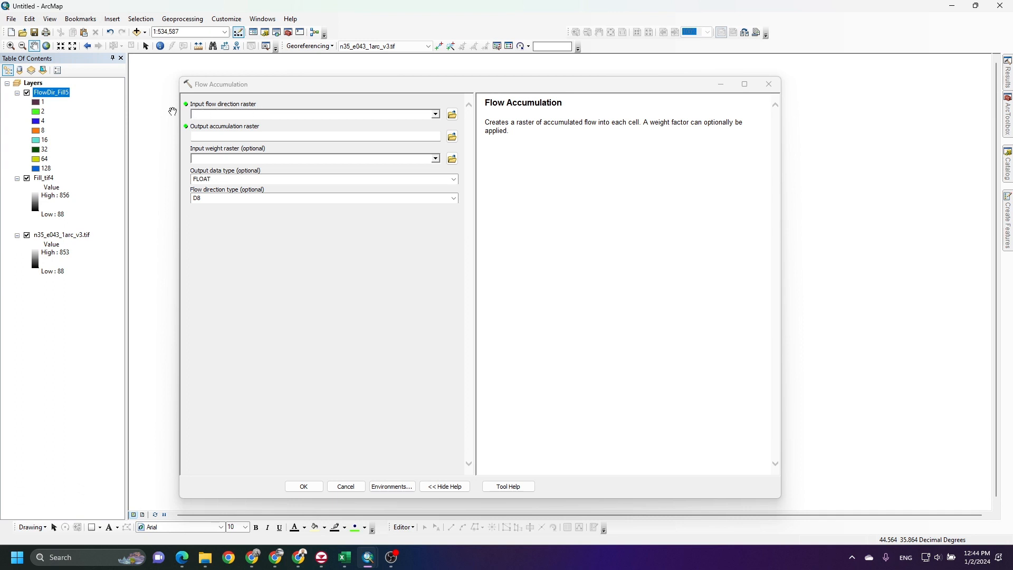
{"action": "left_click_drag", "start_coordinate": [64, 91], "coordinate": [209, 115]}
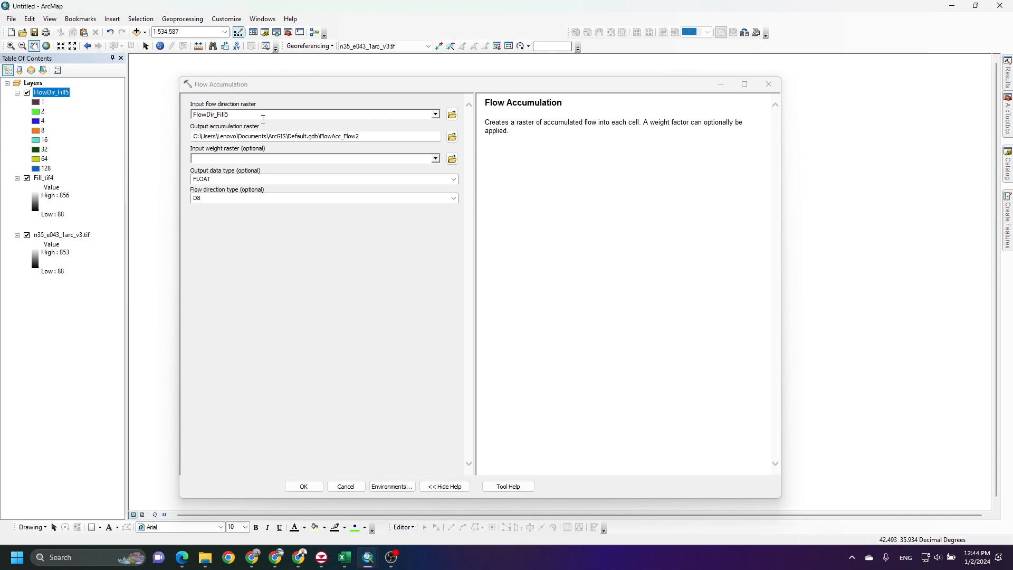
{"action": "left_click", "coordinate": [304, 486]}
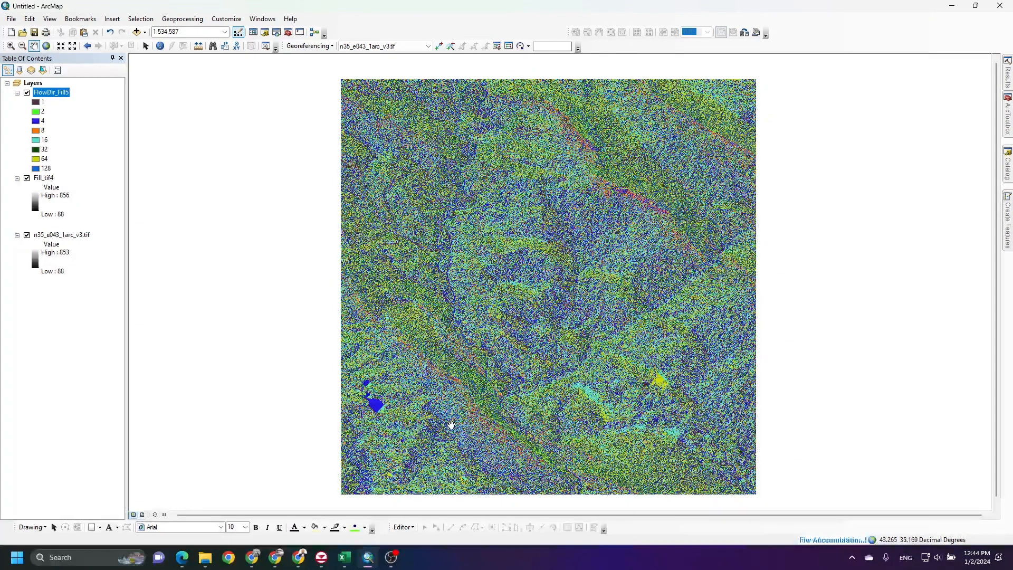
{"action": "key", "text": "Up"}
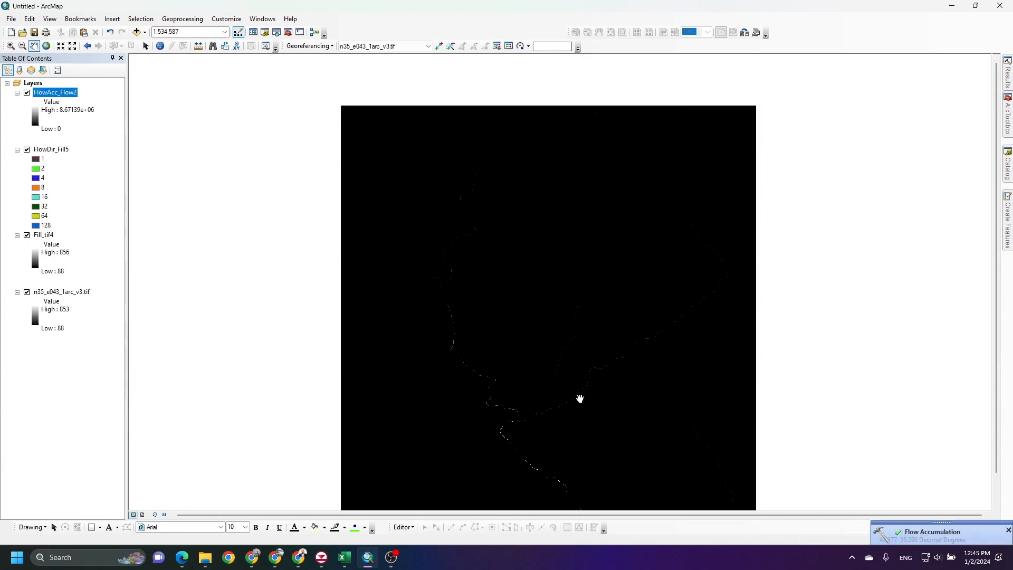
{"action": "left_click_drag", "start_coordinate": [577, 397], "coordinate": [577, 368]}
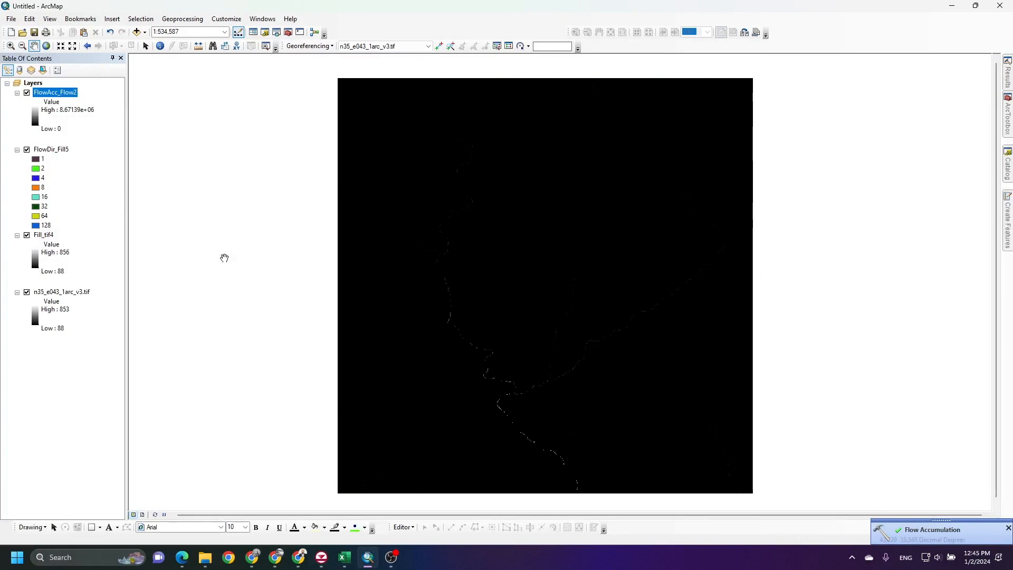
Change the flow accumulation layer's symbology from stretched to classified with 2 classes
{"action": "right_click", "coordinate": [55, 97]}
{"action": "left_click", "coordinate": [91, 250]}
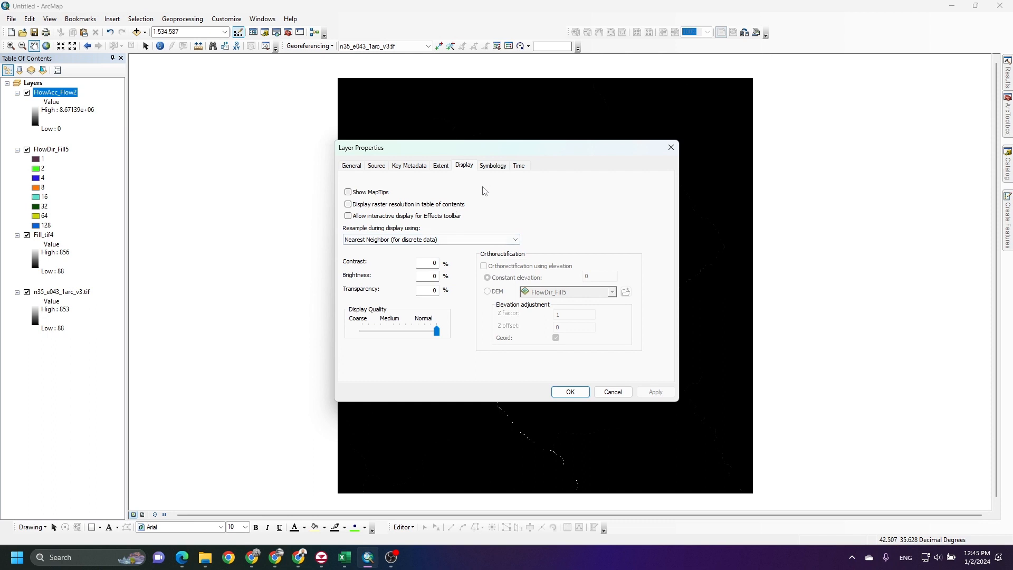
{"action": "left_click", "coordinate": [491, 166]}
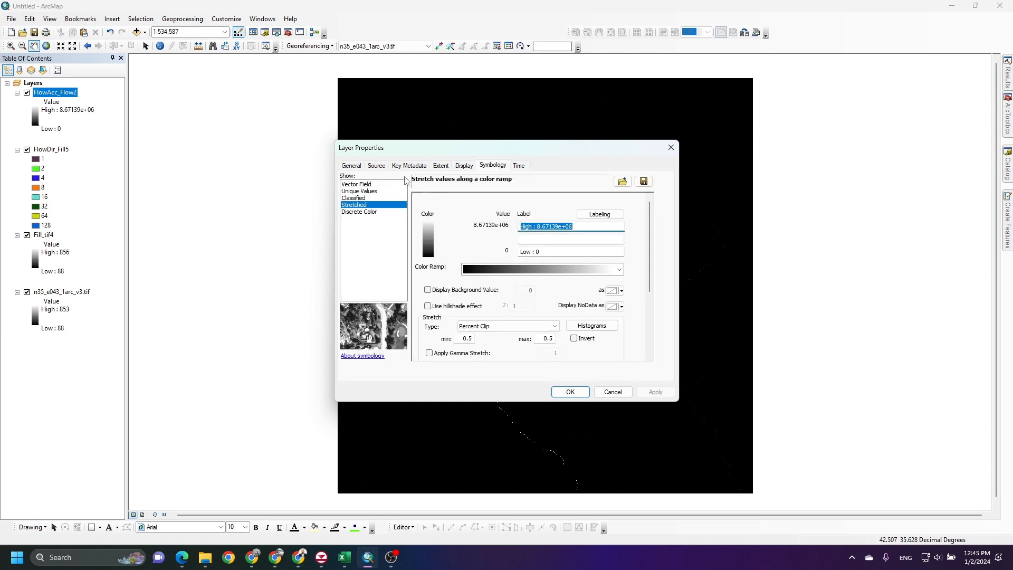
{"action": "left_click", "coordinate": [364, 199]}
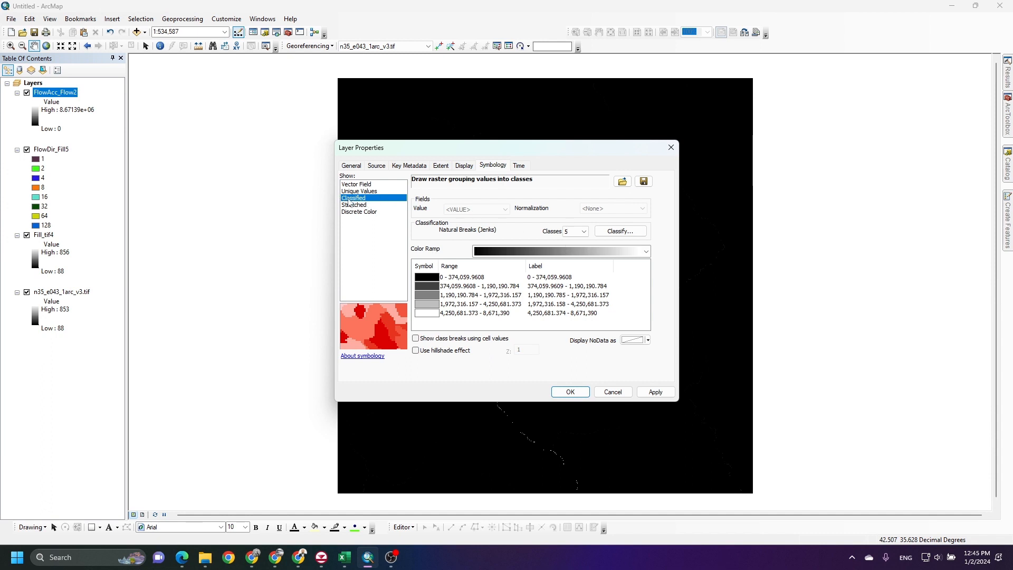
{"action": "left_click", "coordinate": [583, 231]}
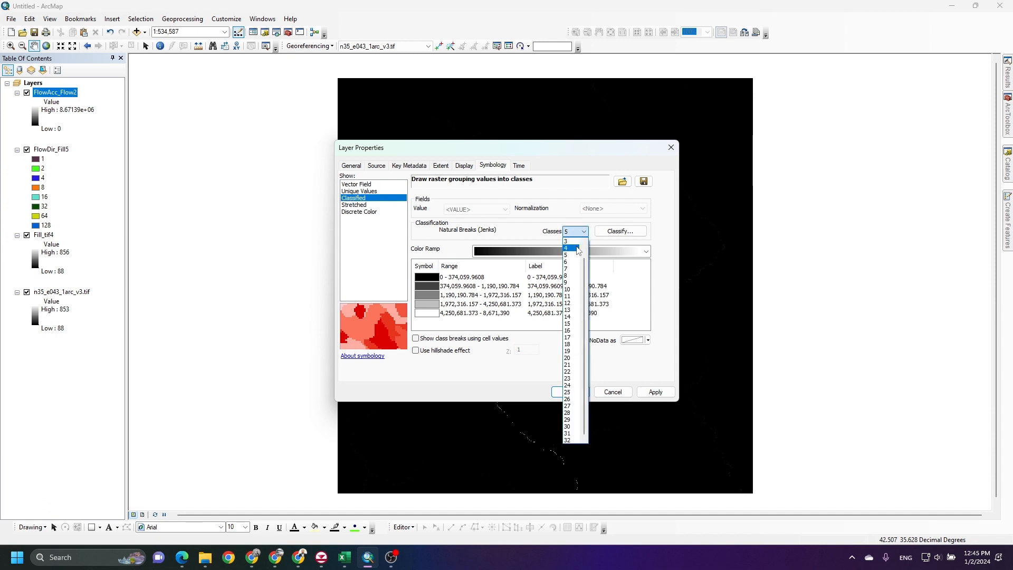
{"action": "left_click", "coordinate": [573, 248]}
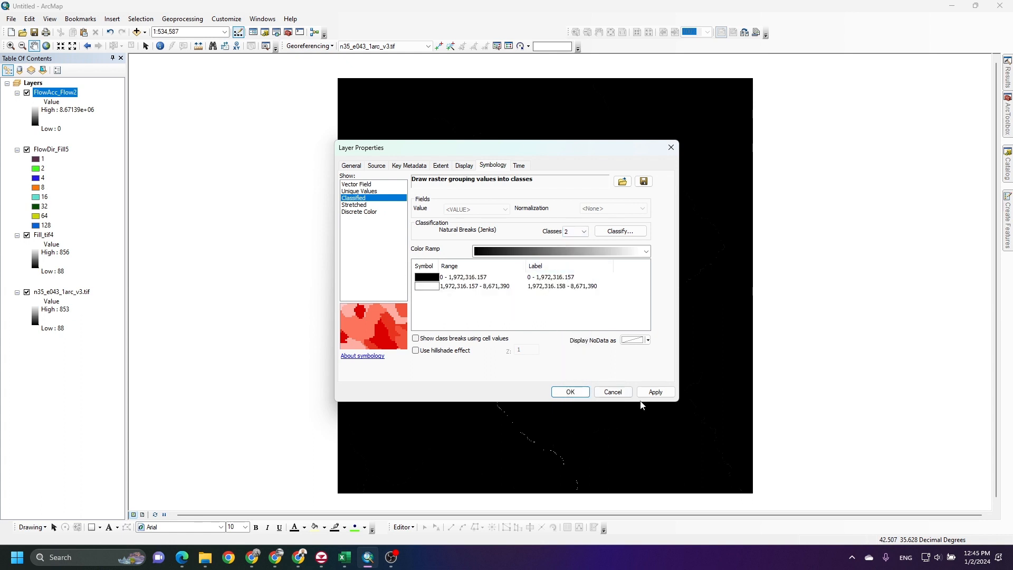
{"action": "left_click", "coordinate": [655, 391]}
{"action": "left_click_drag", "start_coordinate": [568, 151], "coordinate": [360, 78]}
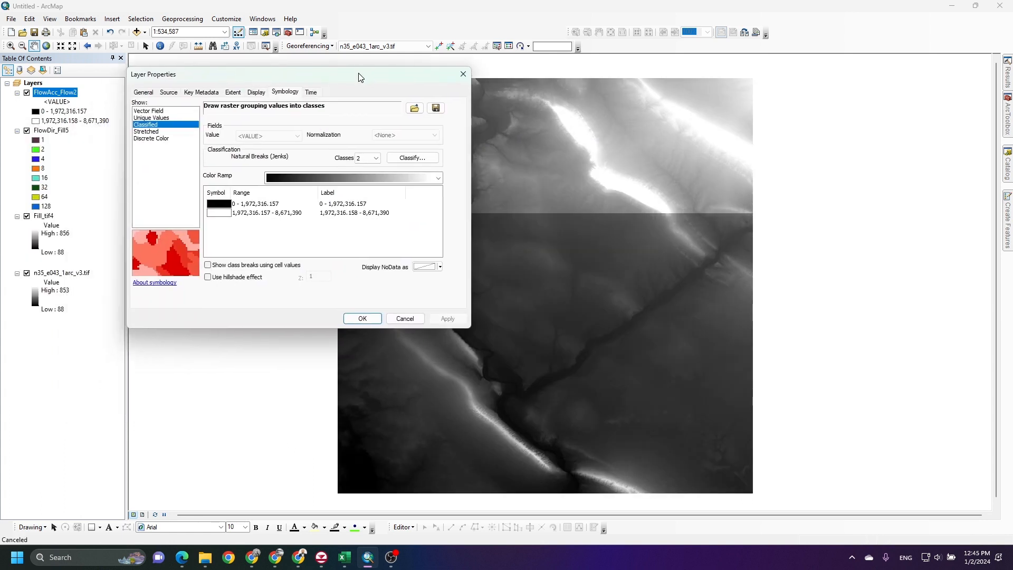
{"action": "left_click", "coordinate": [362, 318]}
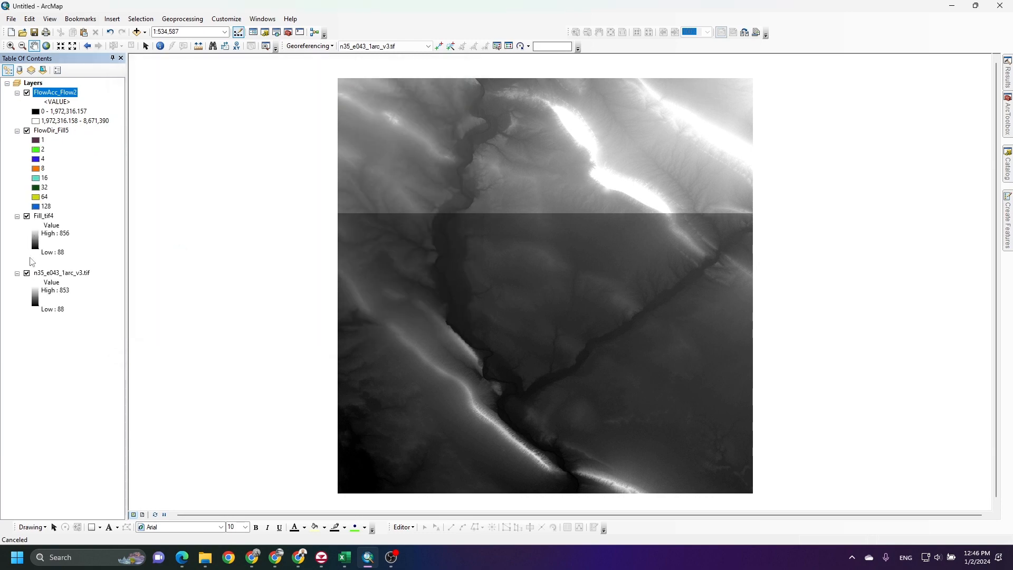
Hide the original DEM, filled raster and flow direction layers, leaving only the flow accumulation layer displayed
{"action": "left_click", "coordinate": [27, 273]}
{"action": "left_click", "coordinate": [27, 217]}
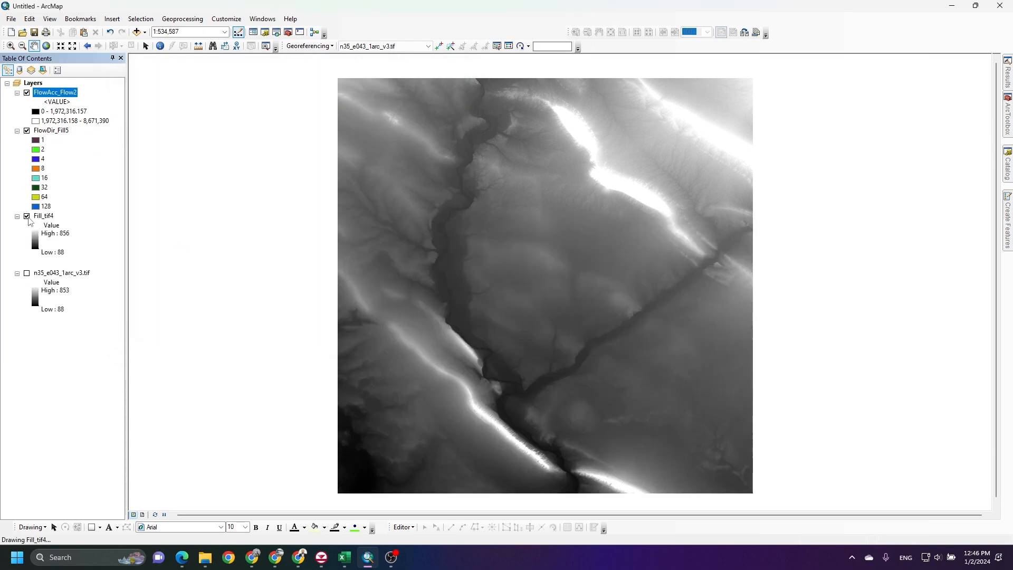
{"action": "left_click", "coordinate": [27, 130]}
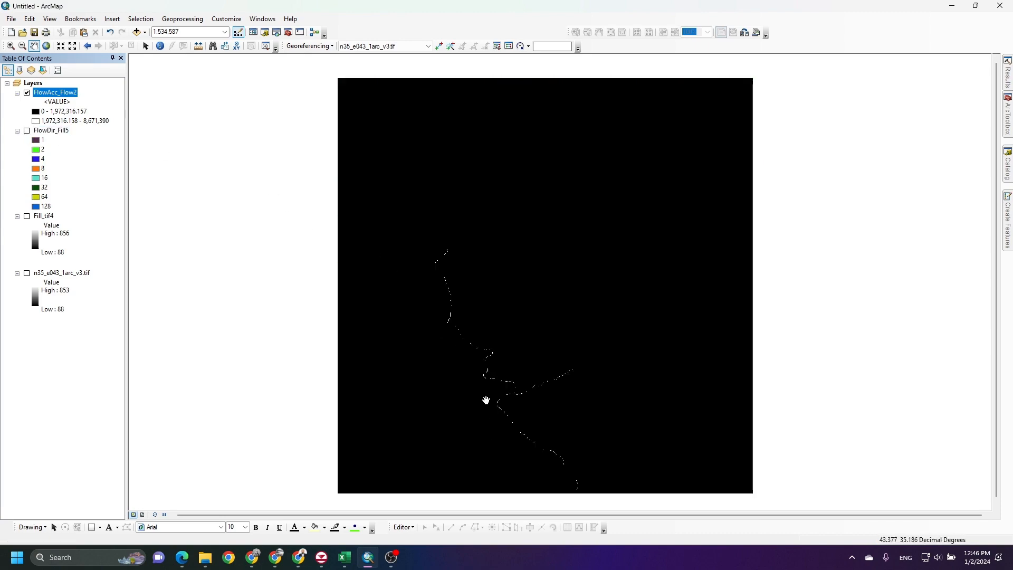
Set the first class break value of the flow accumulation layer's classification to 5,000 and apply it
{"action": "right_click", "coordinate": [55, 97]}
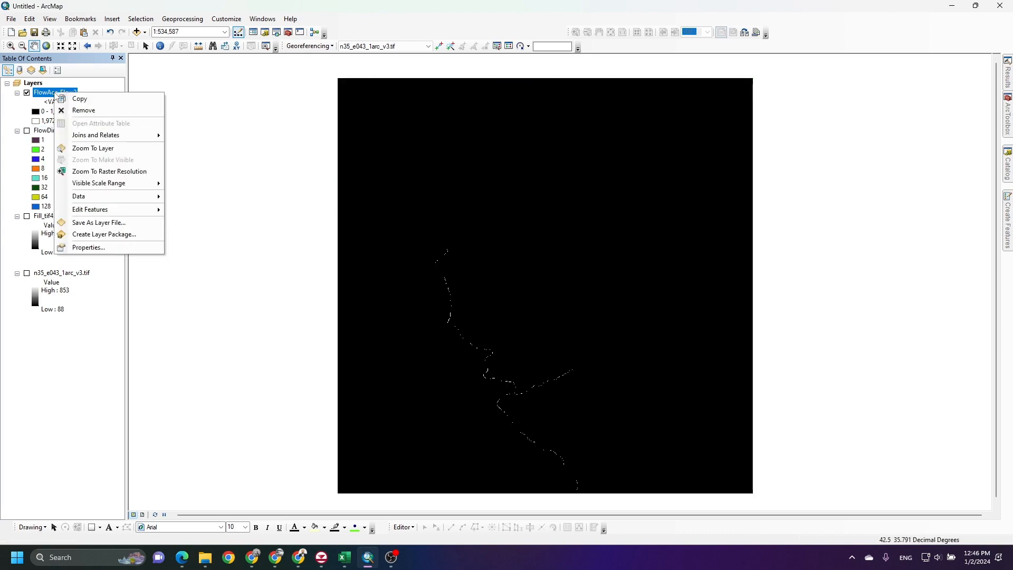
{"action": "left_click", "coordinate": [90, 246]}
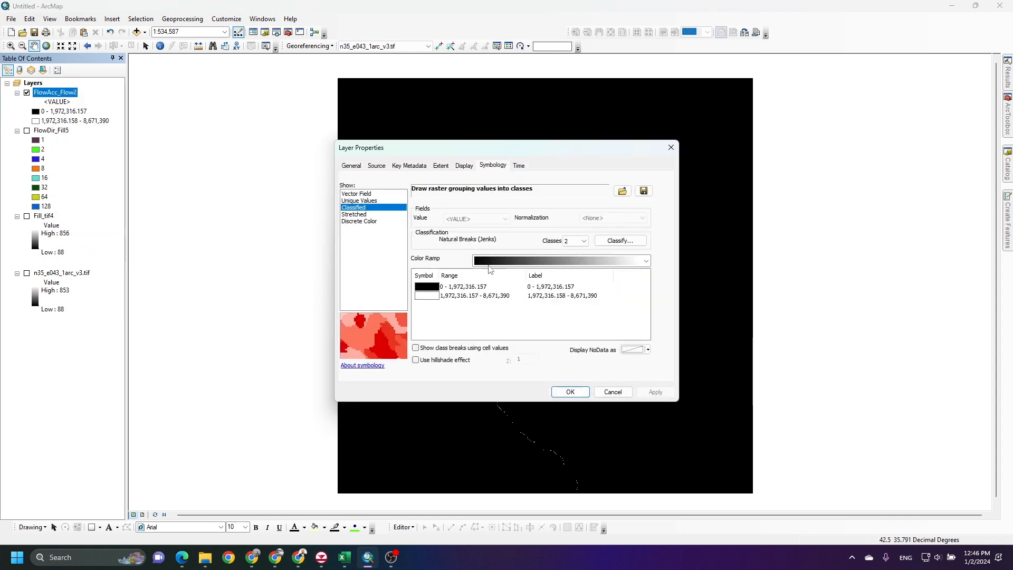
{"action": "left_click", "coordinate": [612, 241]}
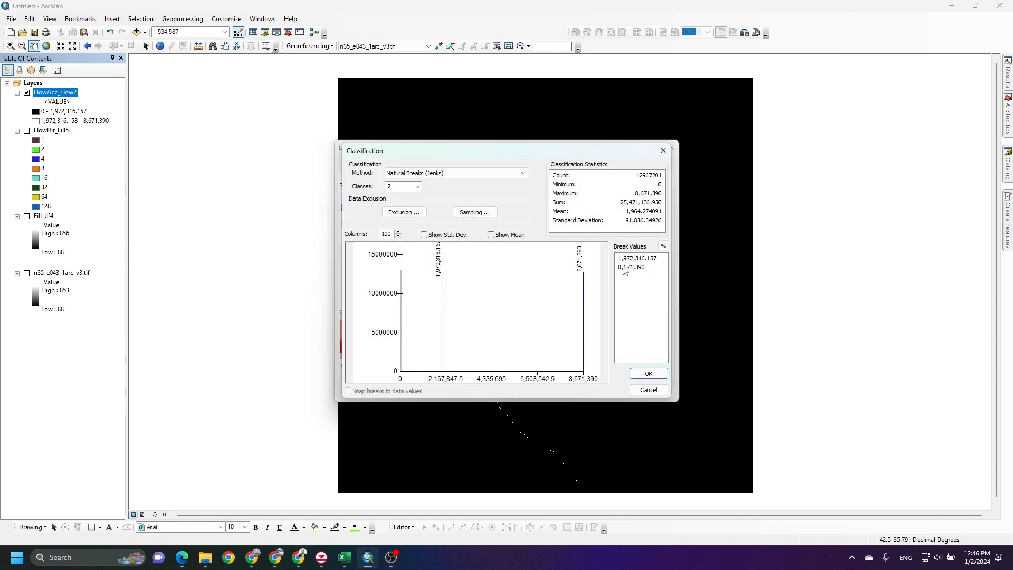
{"action": "left_click", "coordinate": [623, 260]}
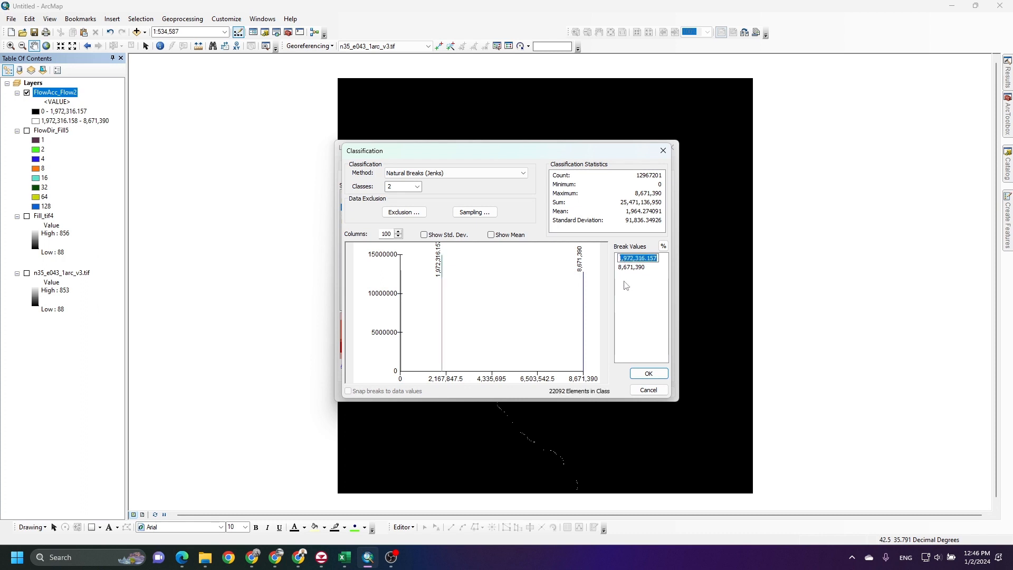
{"action": "type", "text": "5,"}
{"action": "type", "text": "000"}
{"action": "left_click", "coordinate": [645, 374]}
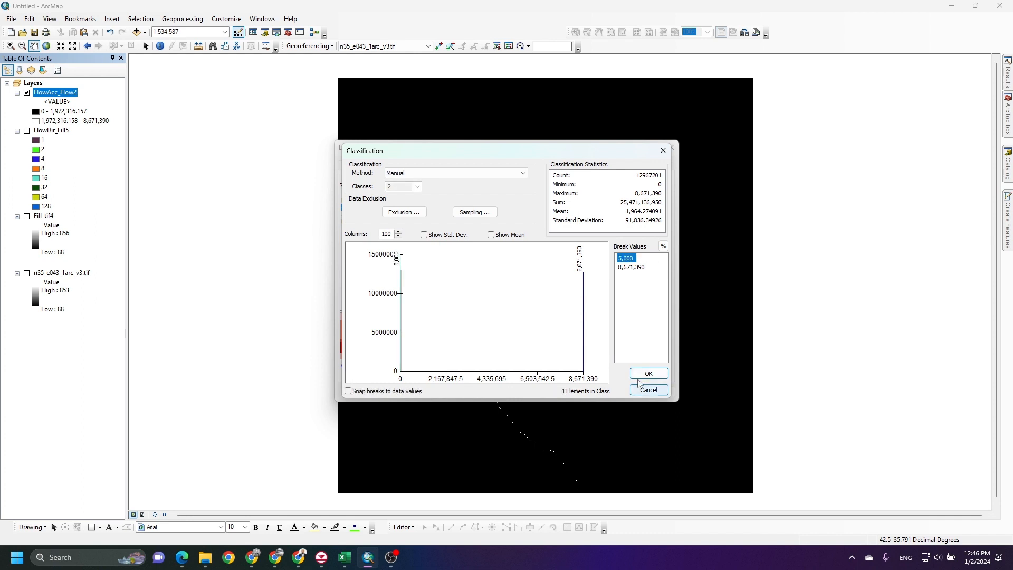
{"action": "left_click", "coordinate": [655, 392]}
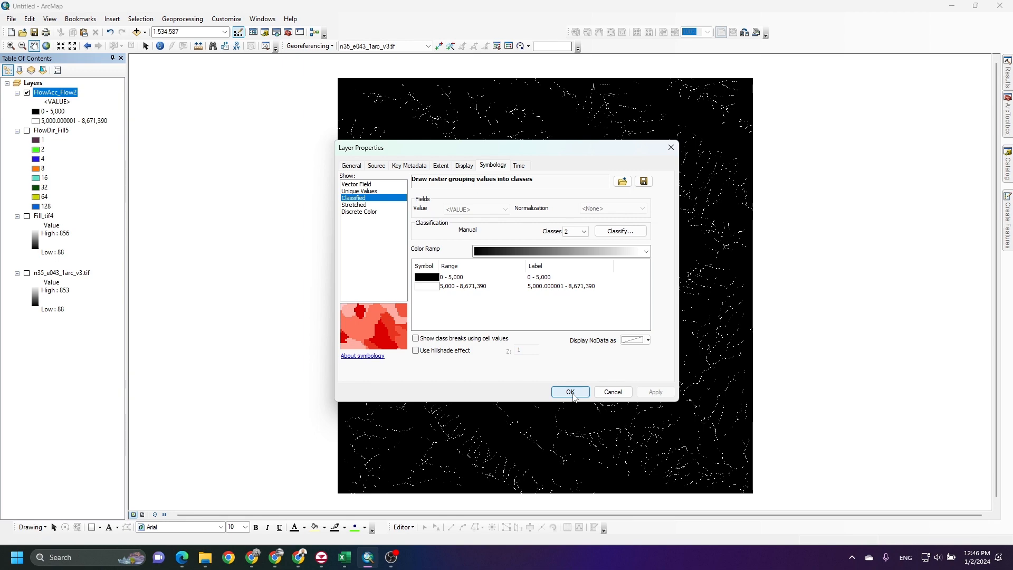
{"action": "left_click", "coordinate": [572, 392]}
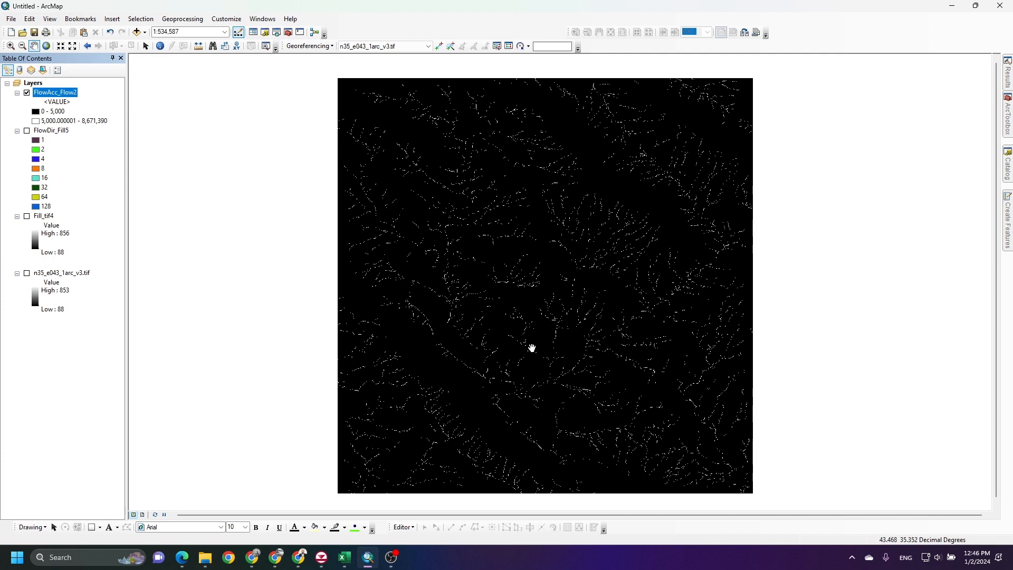
Run the Basin tool on the flow direction raster to delineate all drainage basins
{"action": "left_click", "coordinate": [1008, 113]}
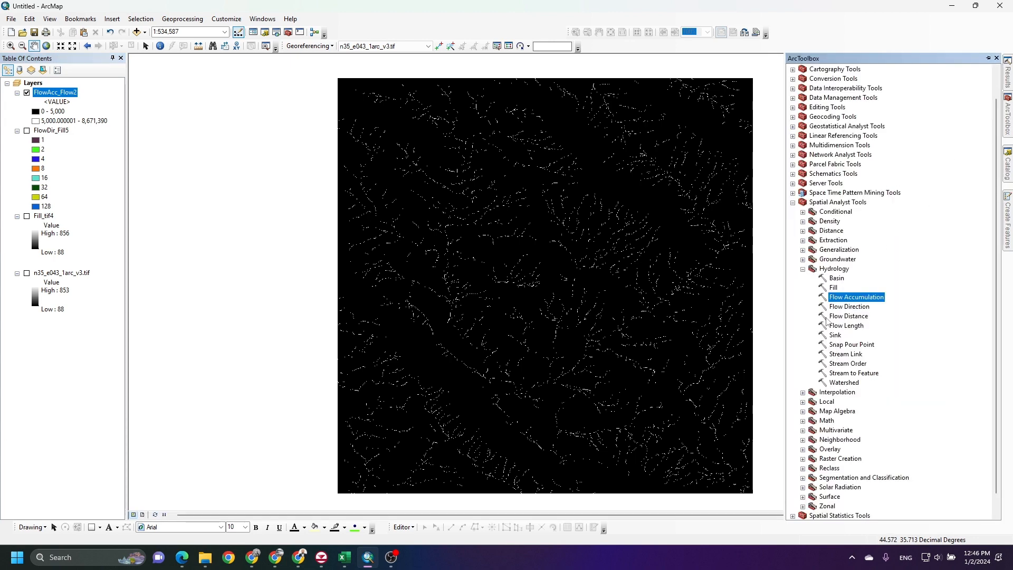
{"action": "double_click", "coordinate": [834, 279]}
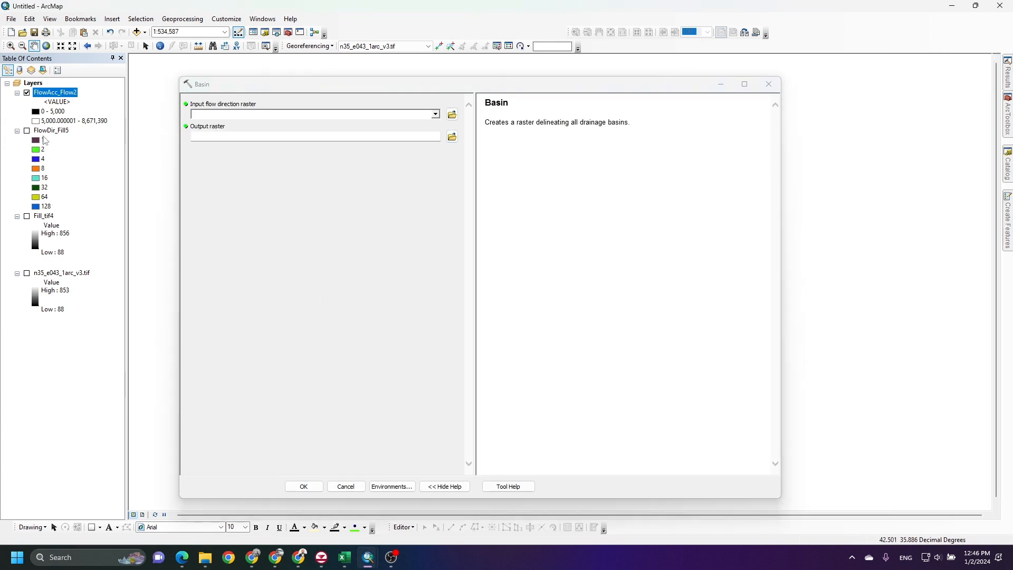
{"action": "left_click_drag", "start_coordinate": [46, 137], "coordinate": [216, 116]}
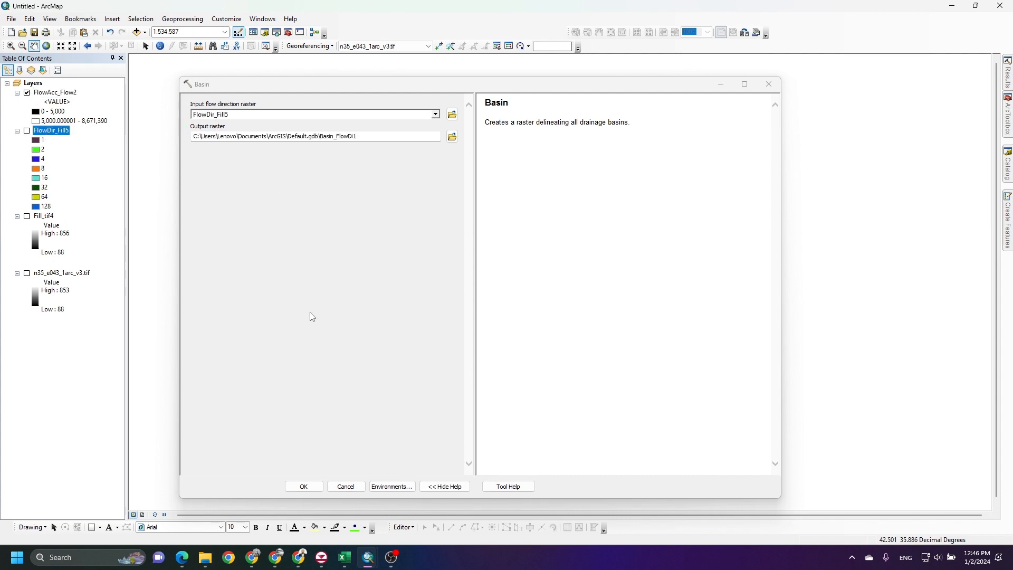
{"action": "left_click", "coordinate": [303, 486]}
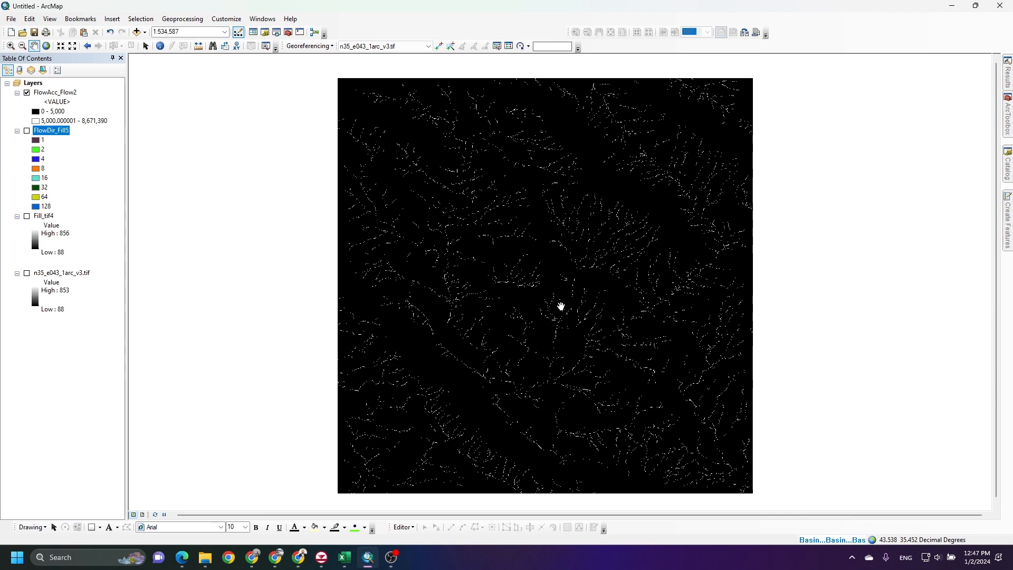
{"action": "mouse_move", "coordinate": [561, 306]}
{"action": "left_mouse_down"}
{"action": "mouse_move", "coordinate": [533, 283]}
{"action": "mouse_move", "coordinate": [543, 283]}
{"action": "mouse_move", "coordinate": [542, 314]}
{"action": "left_mouse_up"}
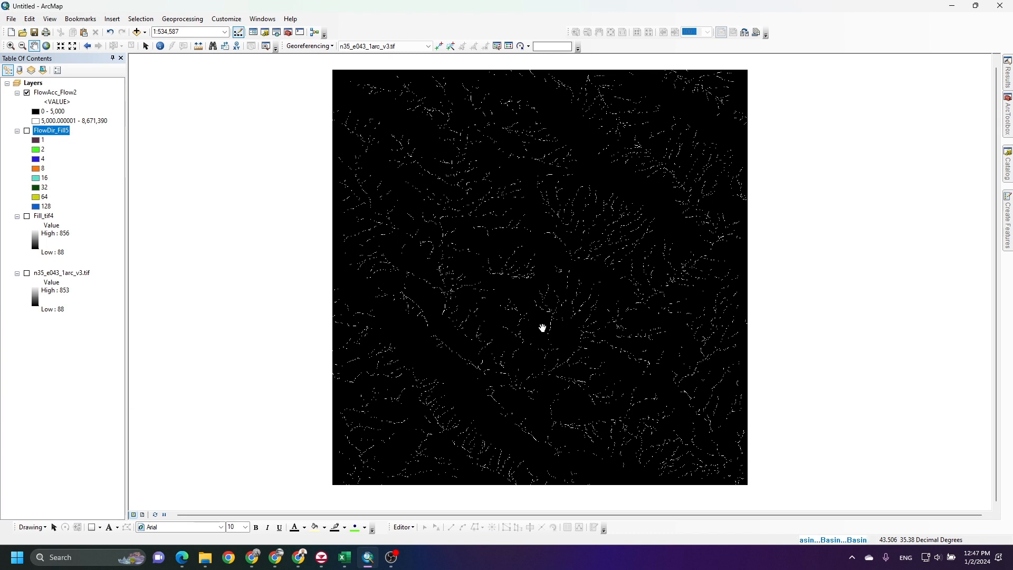
{"action": "left_click_drag", "start_coordinate": [508, 339], "coordinate": [507, 332]}
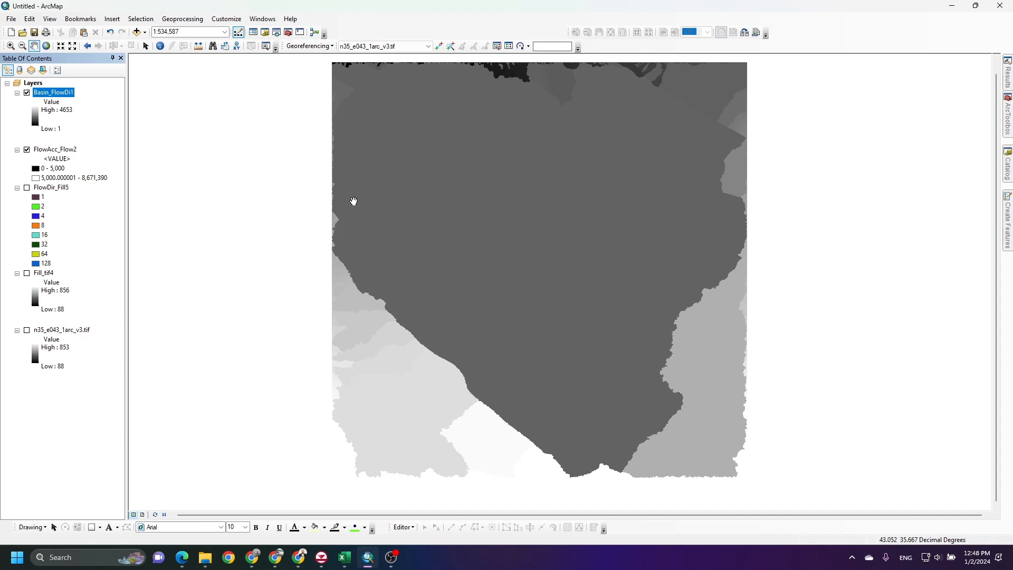
Convert the basin raster to simplified polygons with Raster to Polygon, using the Value field
{"action": "left_click", "coordinate": [1005, 132]}
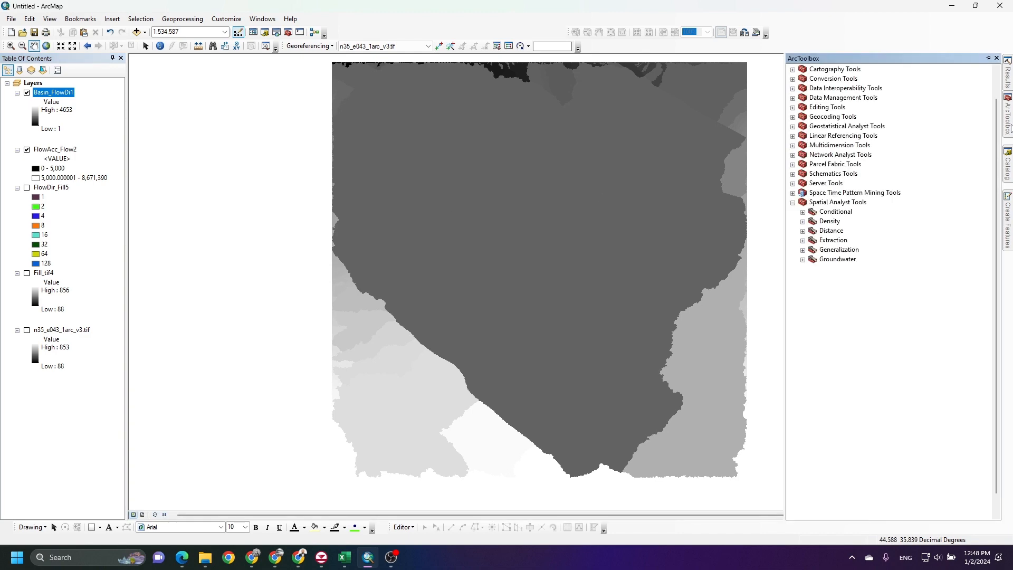
{"action": "left_click", "coordinate": [792, 80]}
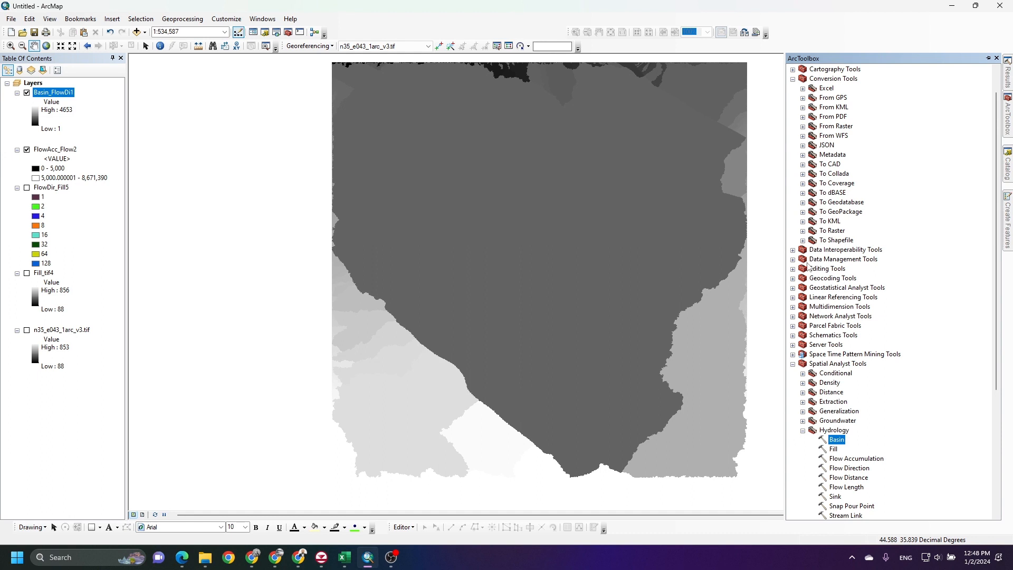
{"action": "left_click", "coordinate": [802, 127]}
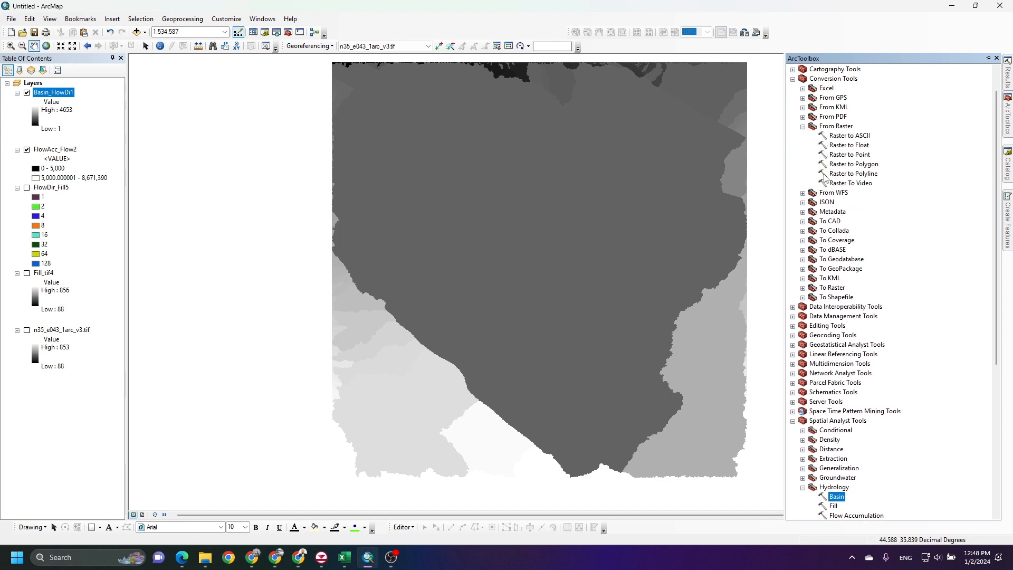
{"action": "double_click", "coordinate": [840, 164]}
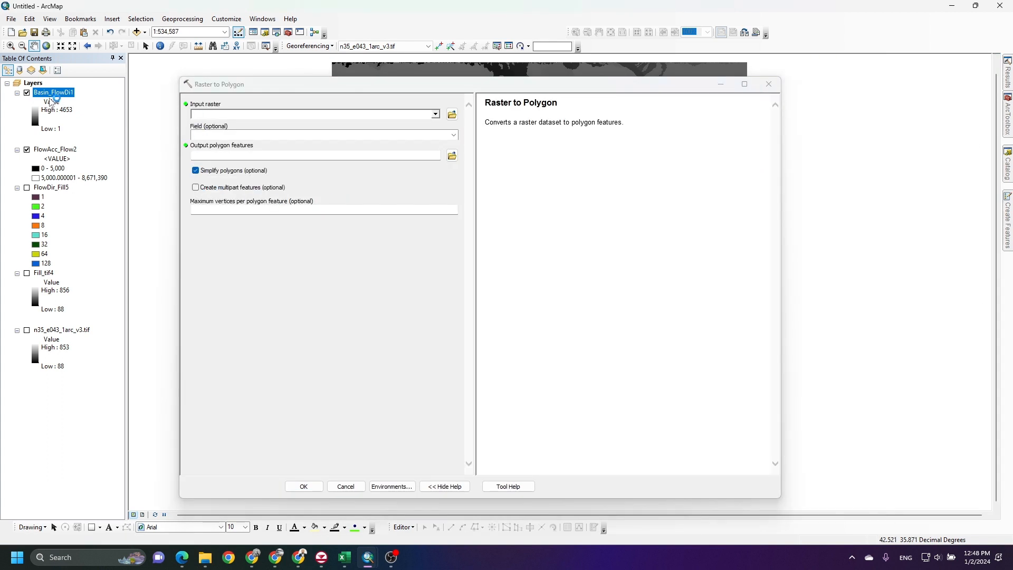
{"action": "left_click_drag", "start_coordinate": [50, 99], "coordinate": [206, 116]}
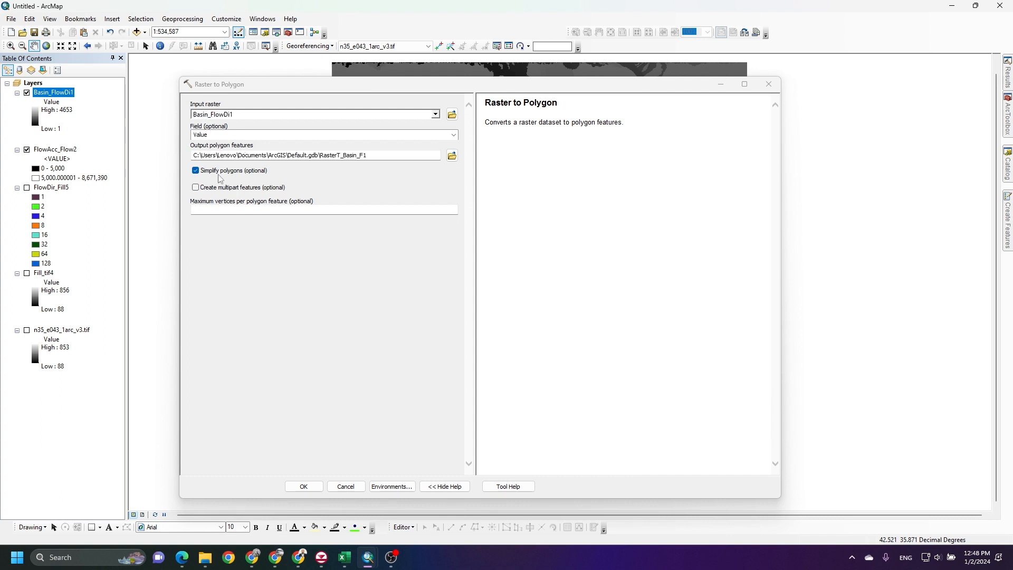
{"action": "left_click", "coordinate": [304, 486]}
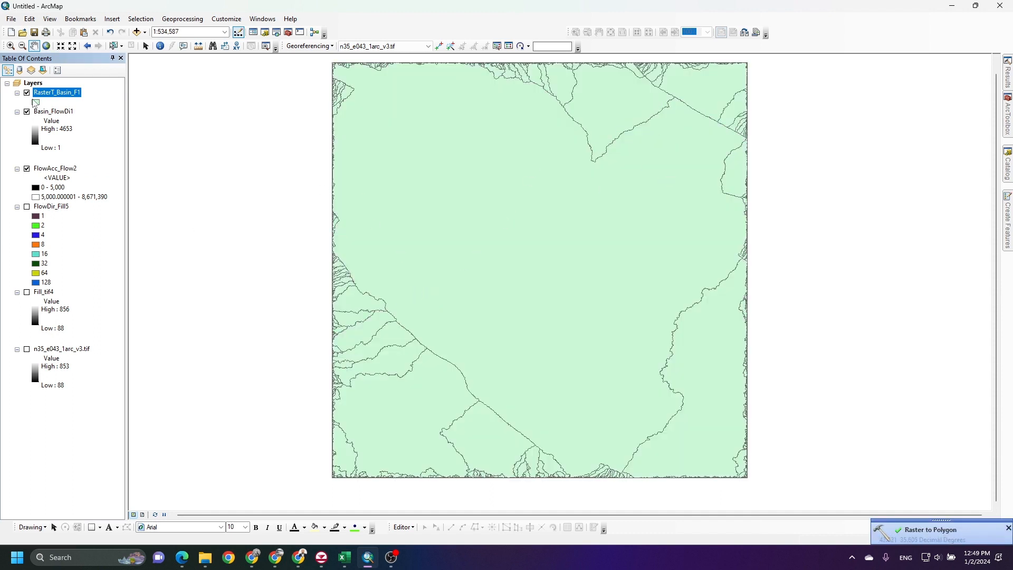
Hide the basin raster and symbolize the basin polygons with no fill and a red outline of width 2
{"action": "left_click", "coordinate": [27, 111]}
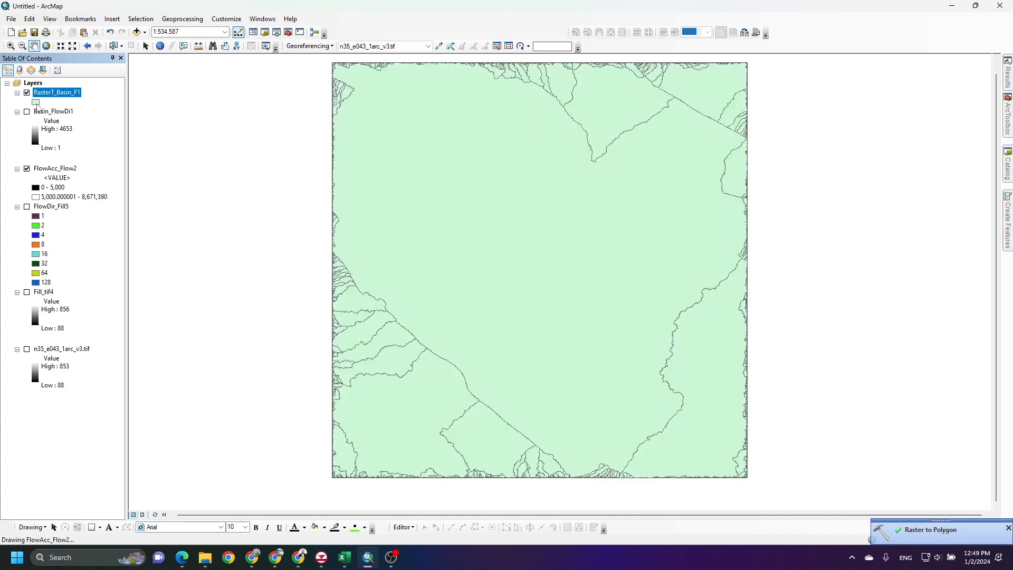
{"action": "left_click", "coordinate": [35, 101]}
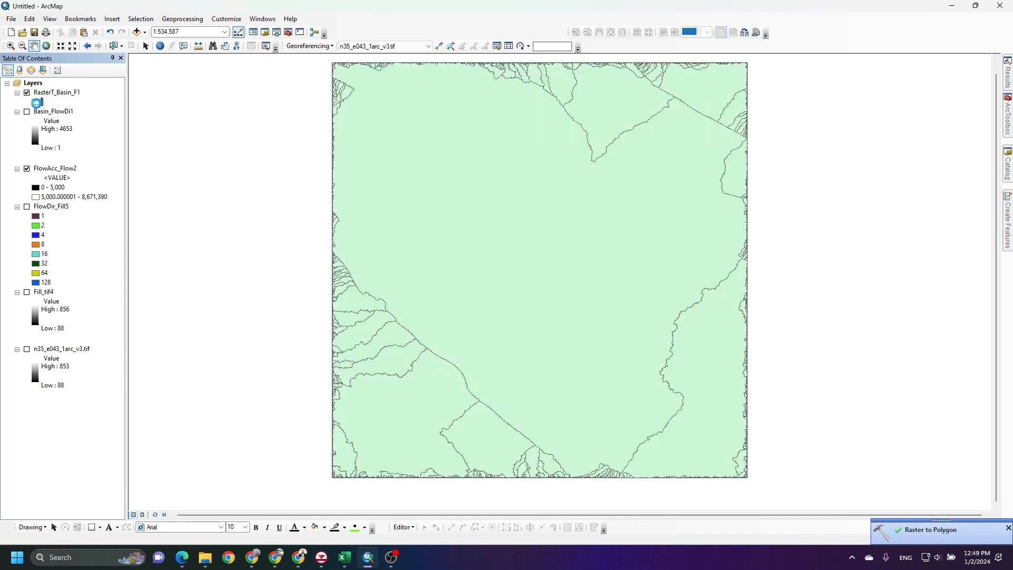
{"action": "left_click", "coordinate": [518, 168]}
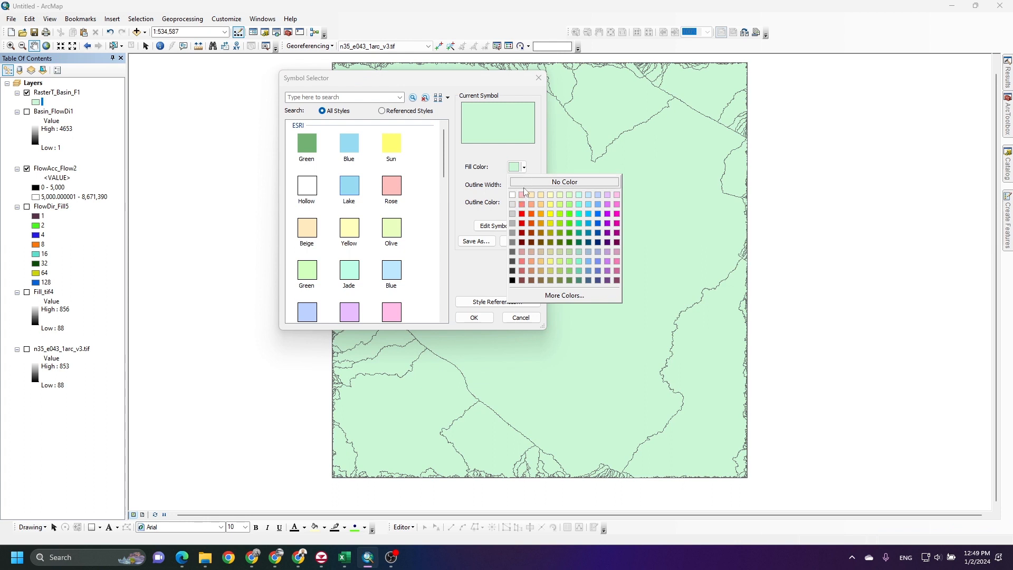
{"action": "left_click", "coordinate": [564, 181]}
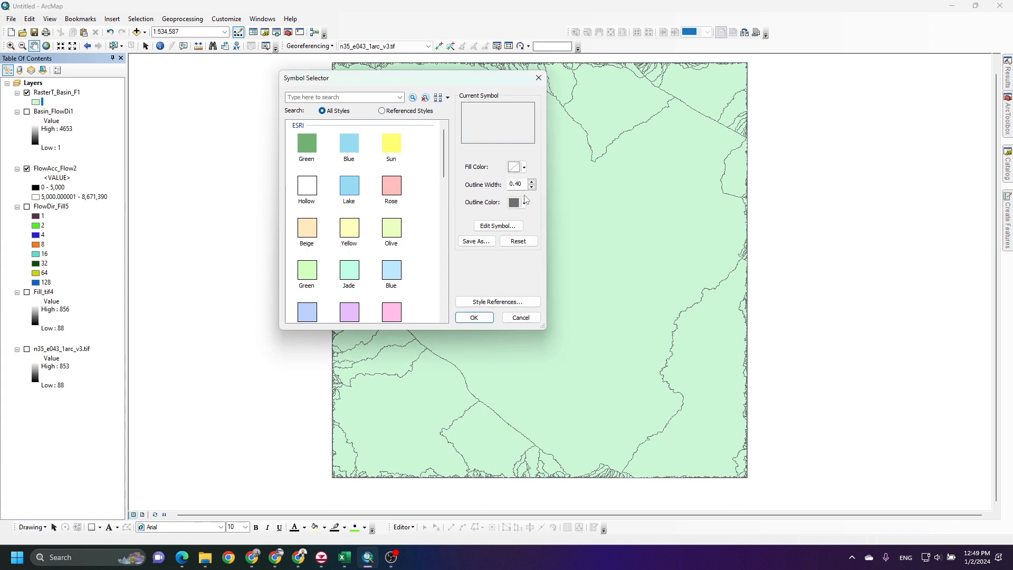
{"action": "left_click", "coordinate": [524, 203]}
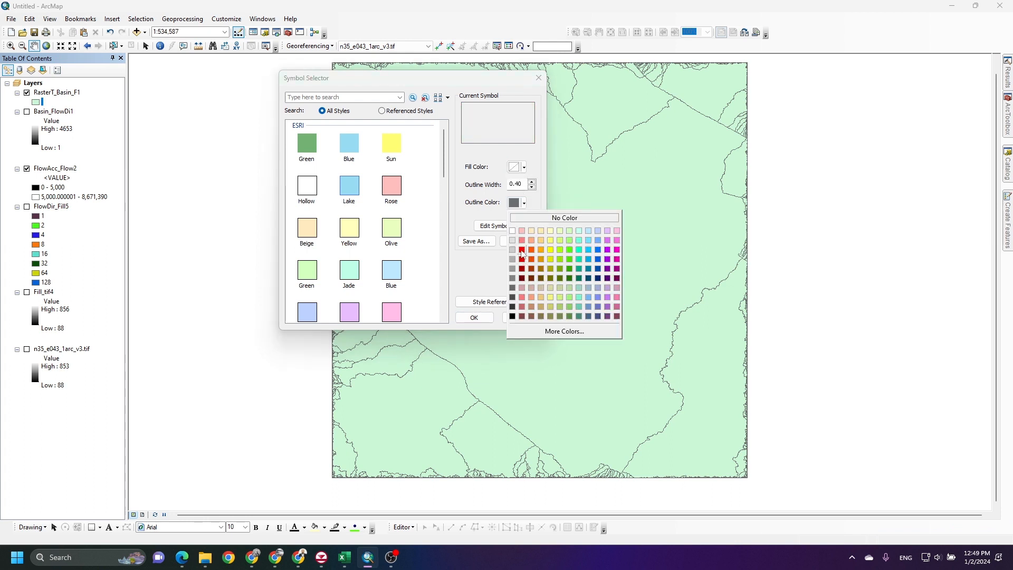
{"action": "left_click", "coordinate": [522, 250]}
{"action": "double_click", "coordinate": [515, 184]}
{"action": "type", "text": "2"}
{"action": "left_click", "coordinate": [474, 317]}
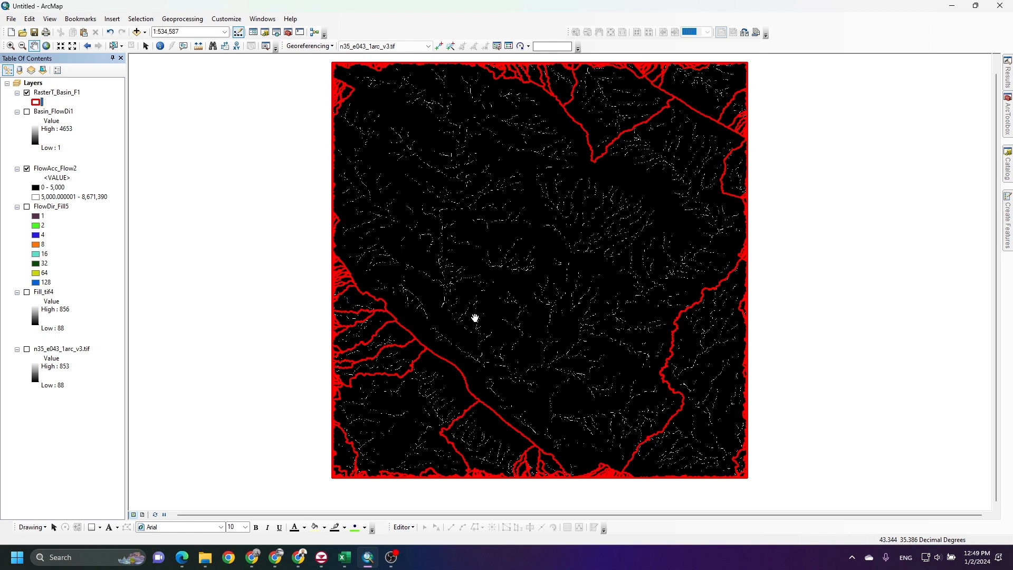
Hide the basin polygon layer, then search for "raster calculator" and open the Spatial Analyst Raster Calculator tool
{"action": "left_click", "coordinate": [27, 93]}
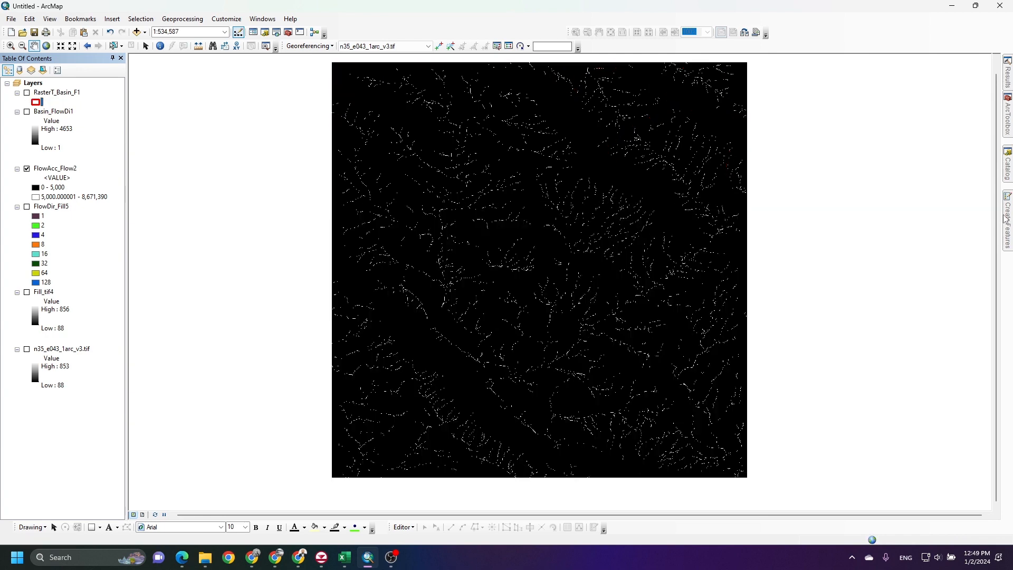
{"action": "left_click", "coordinate": [290, 20]}
{"action": "mouse_move", "coordinate": [260, 19]}
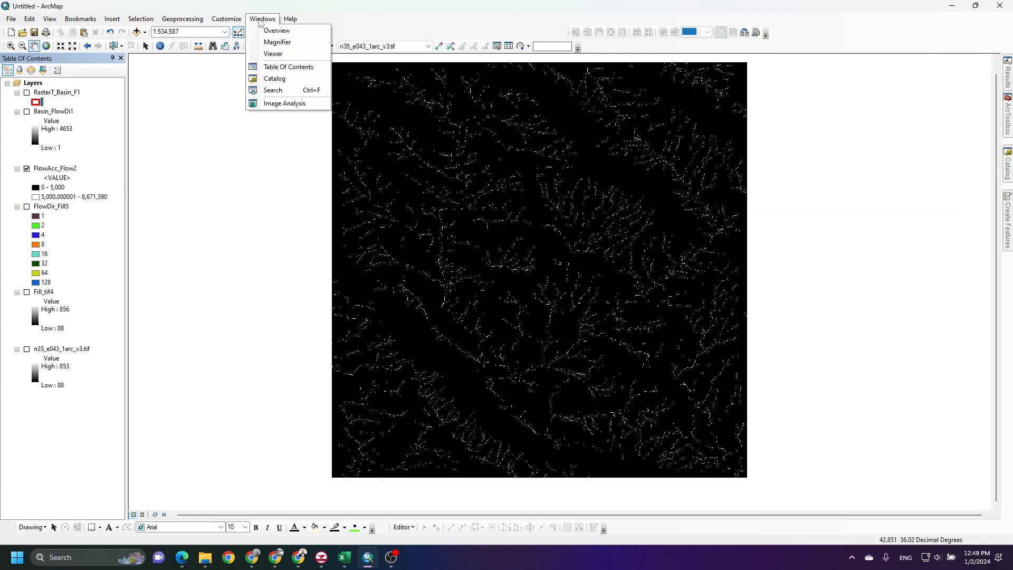
{"action": "left_click", "coordinate": [267, 92]}
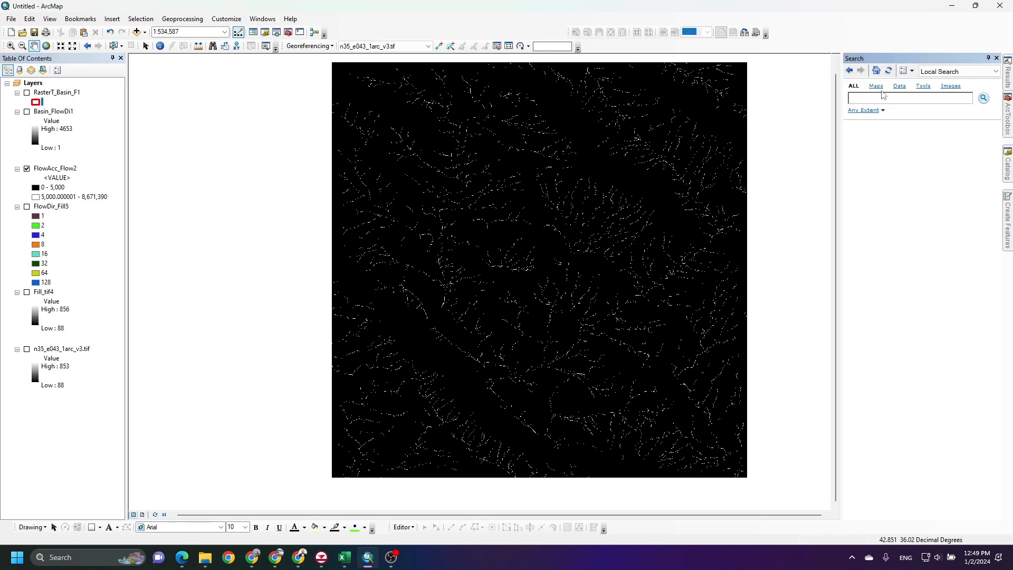
{"action": "type", "text": "raster calc"}
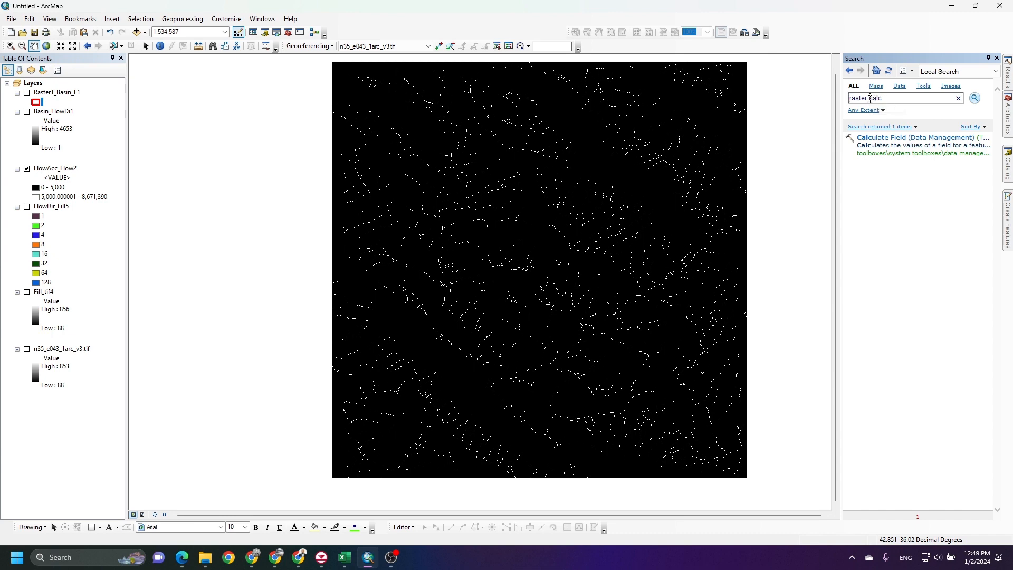
{"action": "type", "text": "ulator"}
{"action": "key", "text": "Return"}
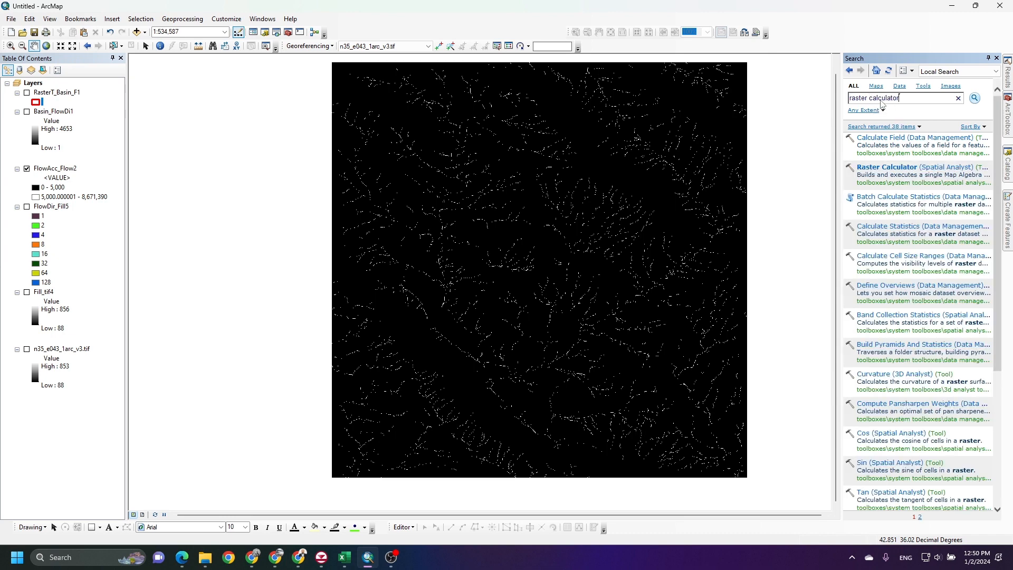
{"action": "left_click", "coordinate": [874, 167]}
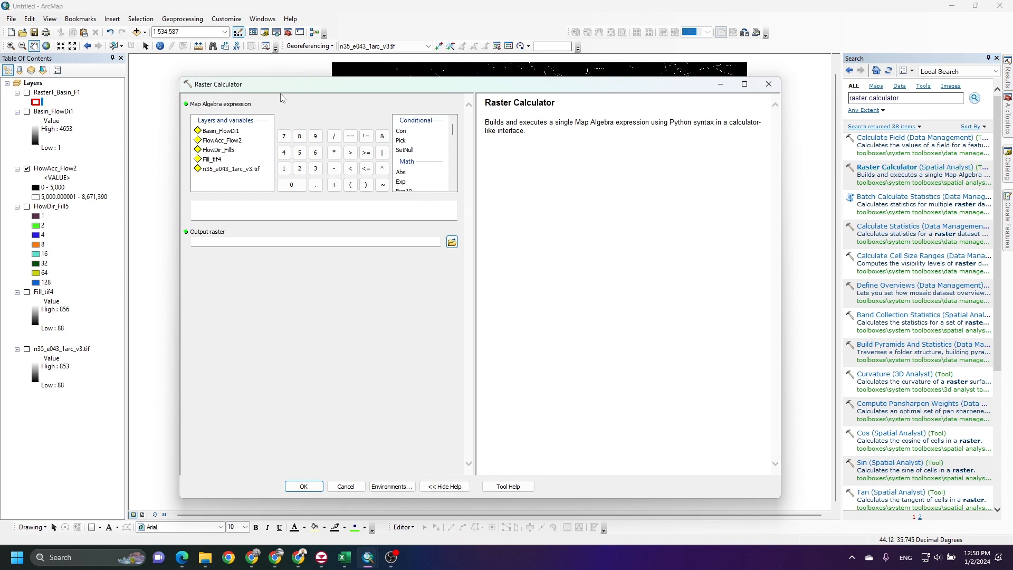
Run Raster Calculator with the expression "FlowAcc_Flow2" > 5000, keeping the default output raster location
{"action": "left_click_drag", "start_coordinate": [260, 95], "coordinate": [293, 120]}
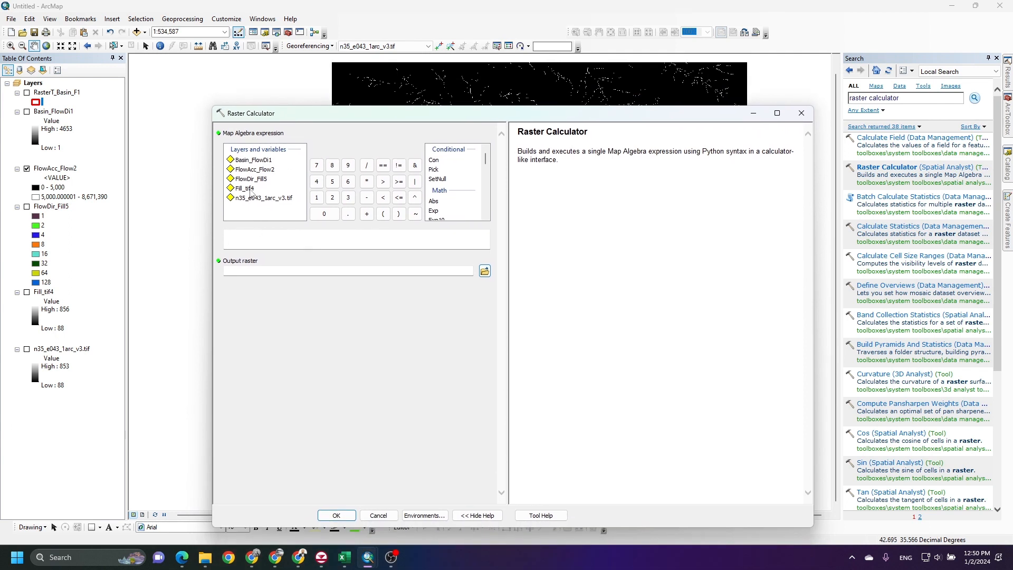
{"action": "left_click", "coordinate": [248, 173]}
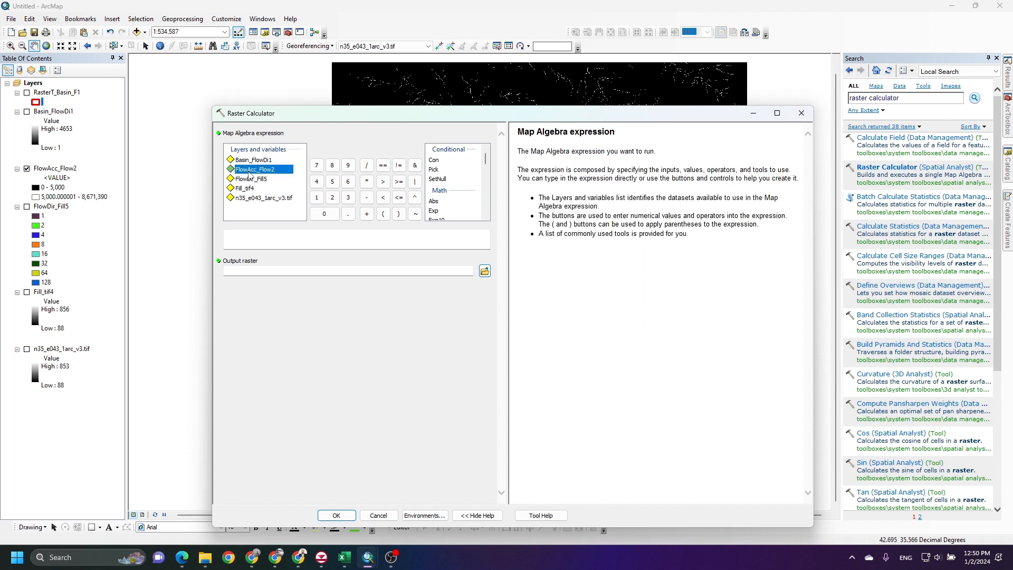
{"action": "double_click", "coordinate": [252, 171]}
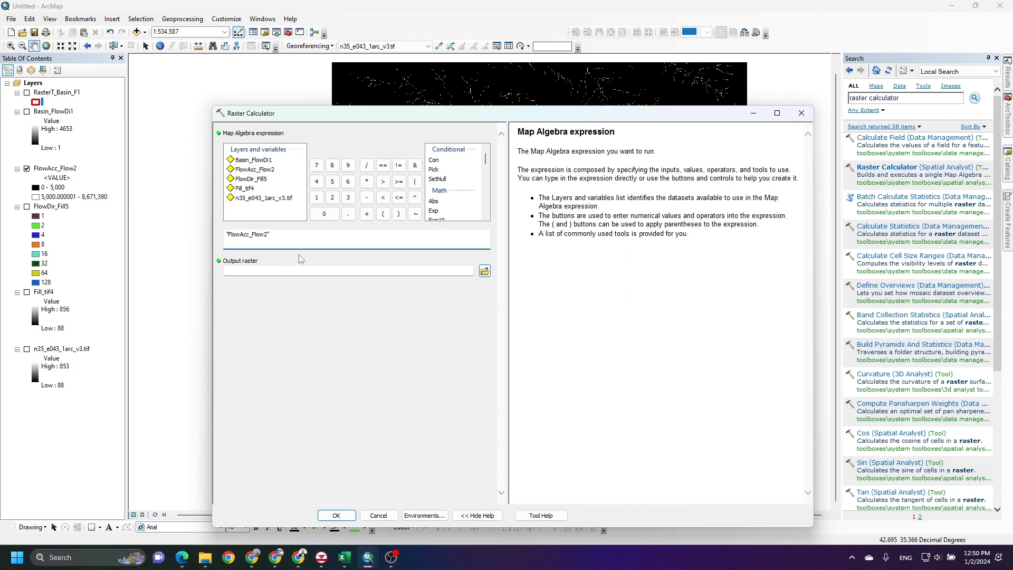
{"action": "left_click", "coordinate": [383, 181]}
{"action": "left_click", "coordinate": [485, 272]}
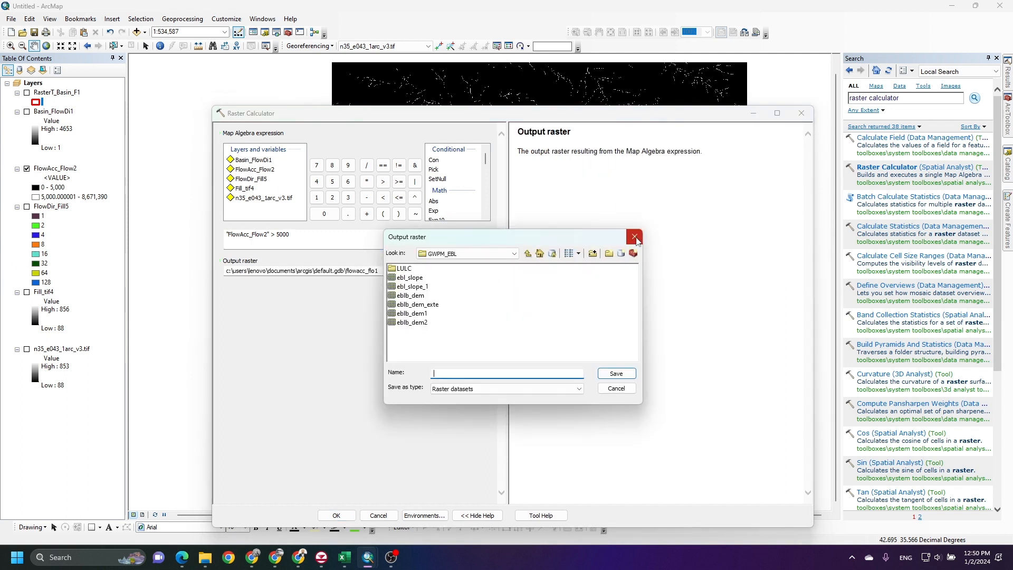
{"action": "left_click", "coordinate": [634, 236]}
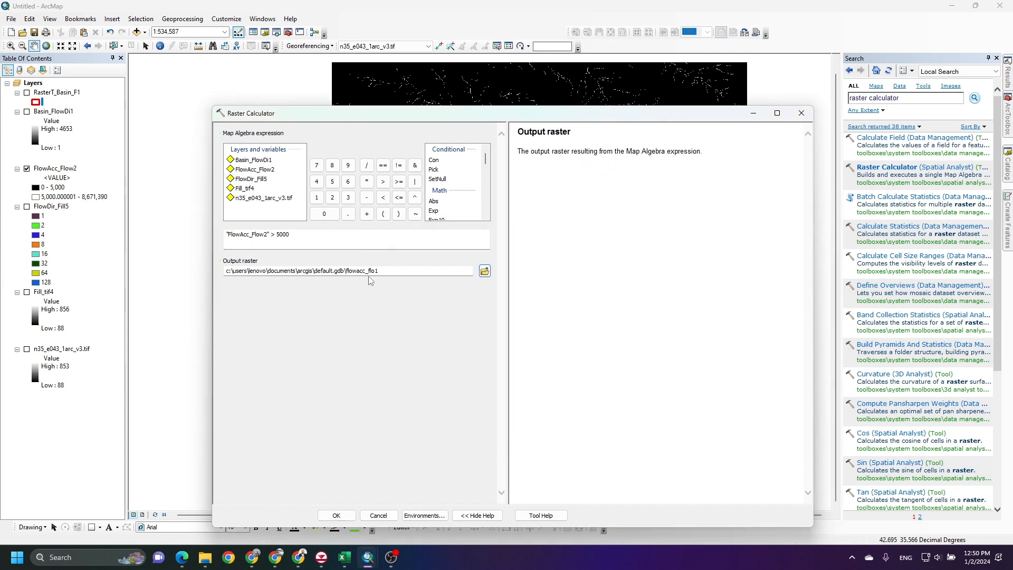
{"action": "left_click", "coordinate": [335, 515]}
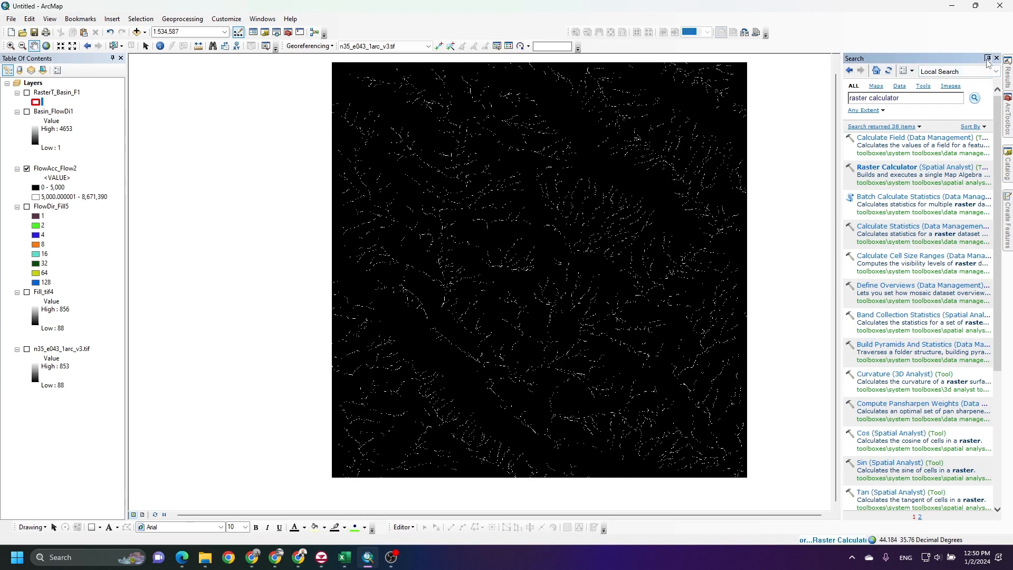
{"action": "left_click", "coordinate": [988, 59]}
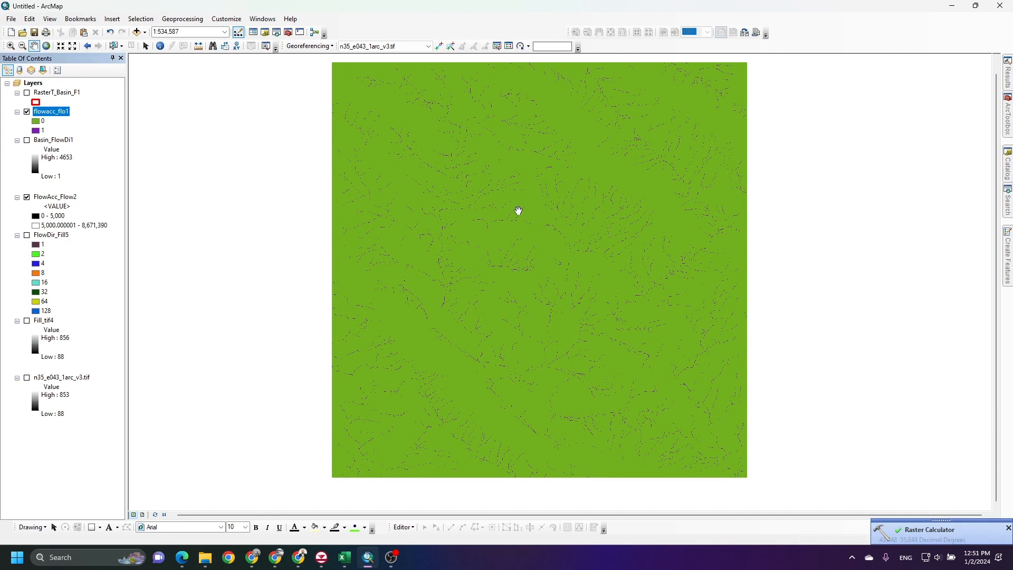
Run Stream Link with flowacc_flo1 as the stream raster and FlowDir_Fill5 as the flow direction raster, keeping the default output
{"action": "mouse_move", "coordinate": [1008, 128]}
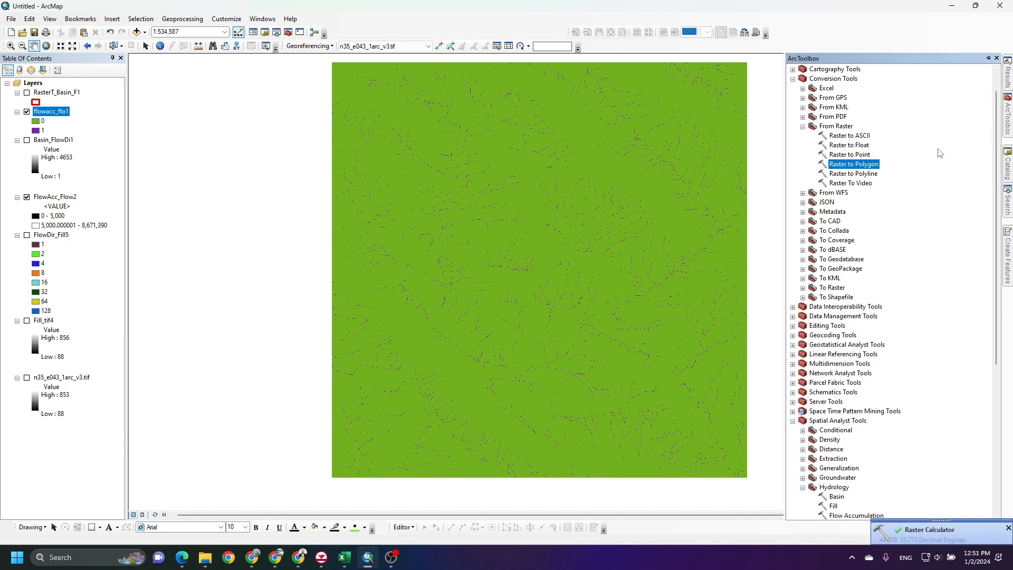
{"action": "left_click", "coordinate": [802, 126]}
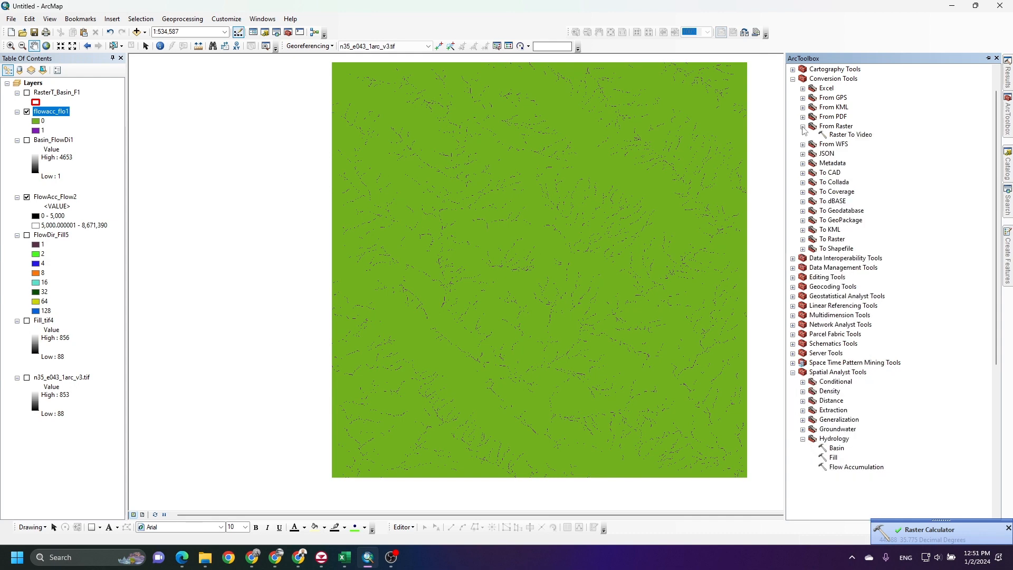
{"action": "left_click", "coordinate": [792, 80]}
{"action": "scroll", "coordinate": [795, 327], "scroll_direction": "down", "scroll_amount": 2}
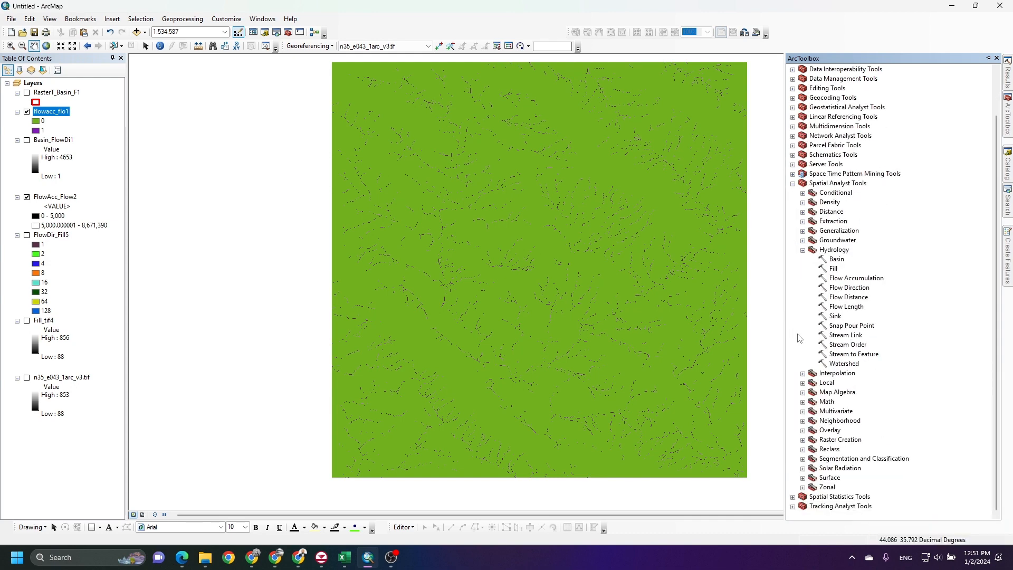
{"action": "double_click", "coordinate": [833, 338]}
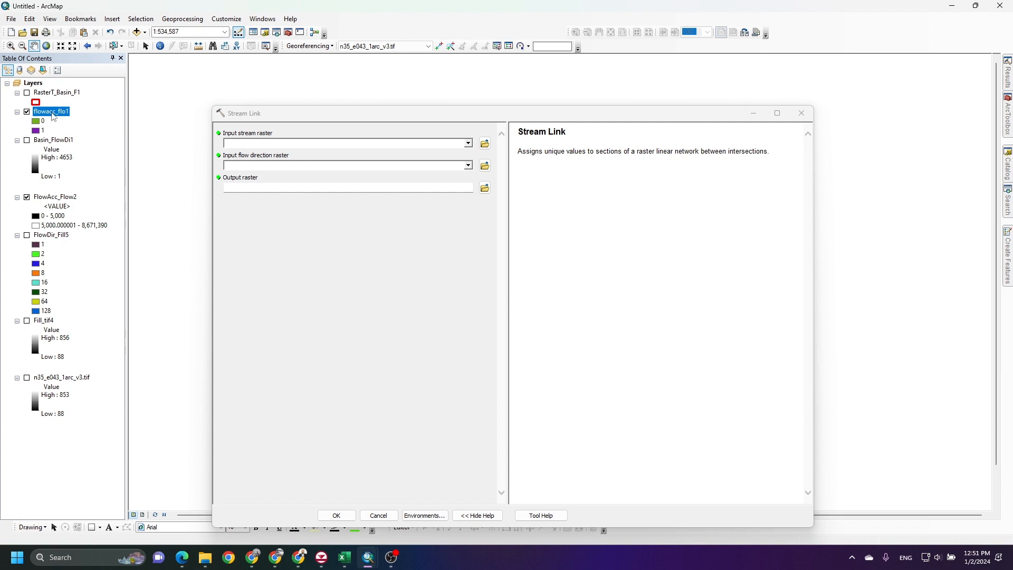
{"action": "left_click_drag", "start_coordinate": [53, 113], "coordinate": [231, 144]}
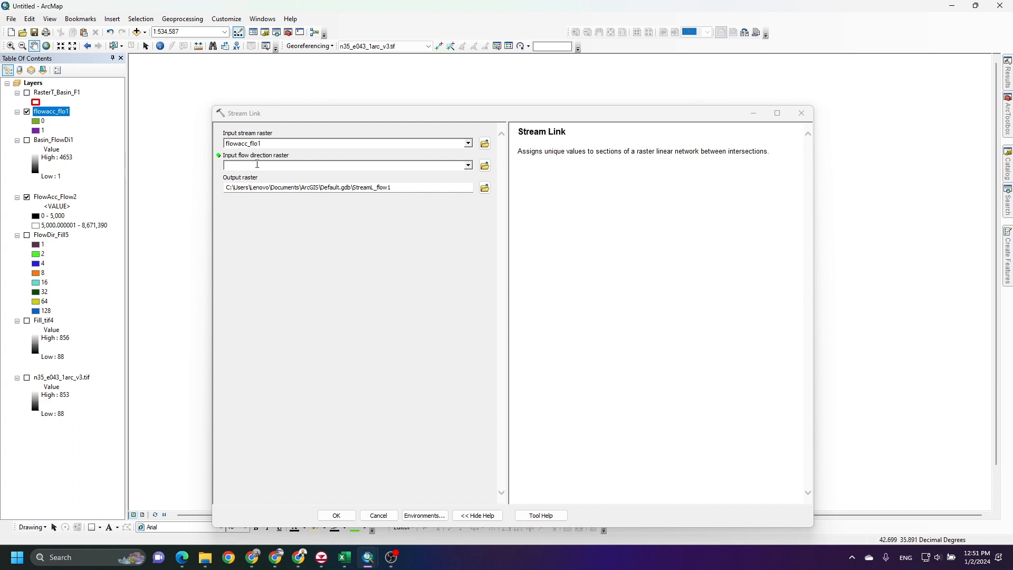
{"action": "left_click_drag", "start_coordinate": [40, 238], "coordinate": [233, 168]}
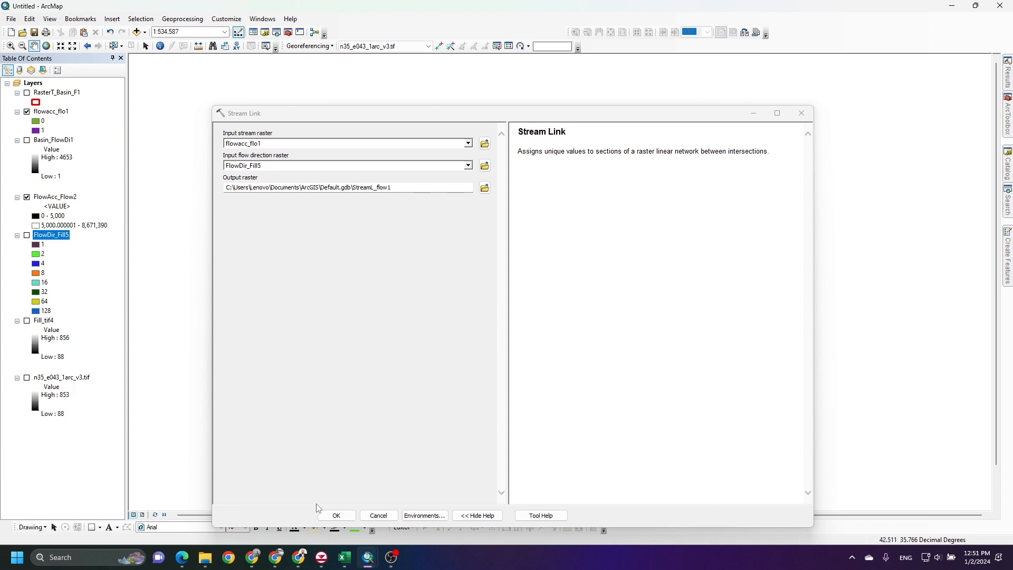
{"action": "left_click", "coordinate": [336, 515]}
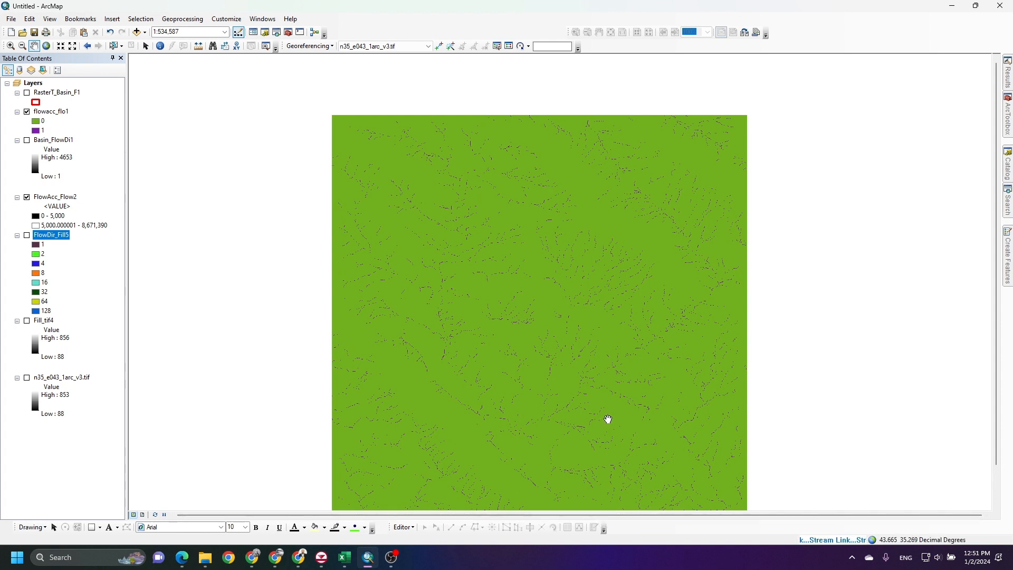
{"action": "left_click_drag", "start_coordinate": [586, 362], "coordinate": [588, 314]}
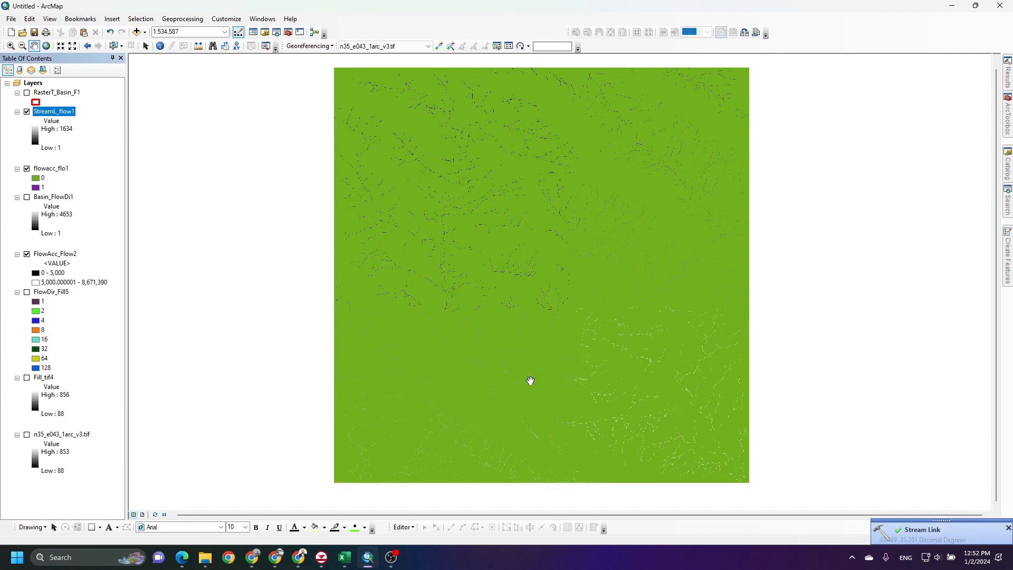
{"action": "scroll", "coordinate": [576, 346], "scroll_direction": "up", "scroll_amount": 1}
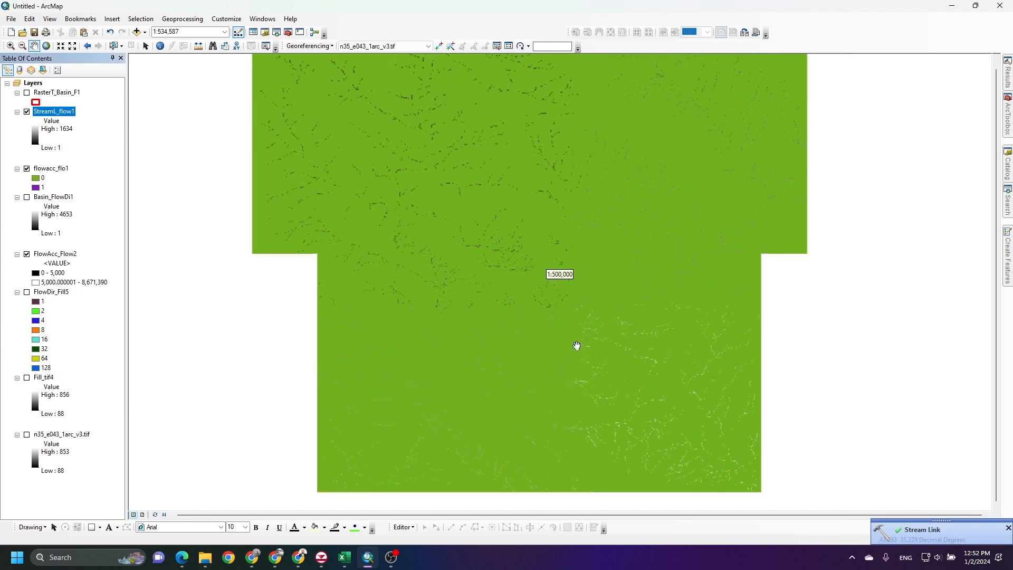
{"action": "scroll", "coordinate": [577, 346], "scroll_direction": "down", "scroll_amount": 1}
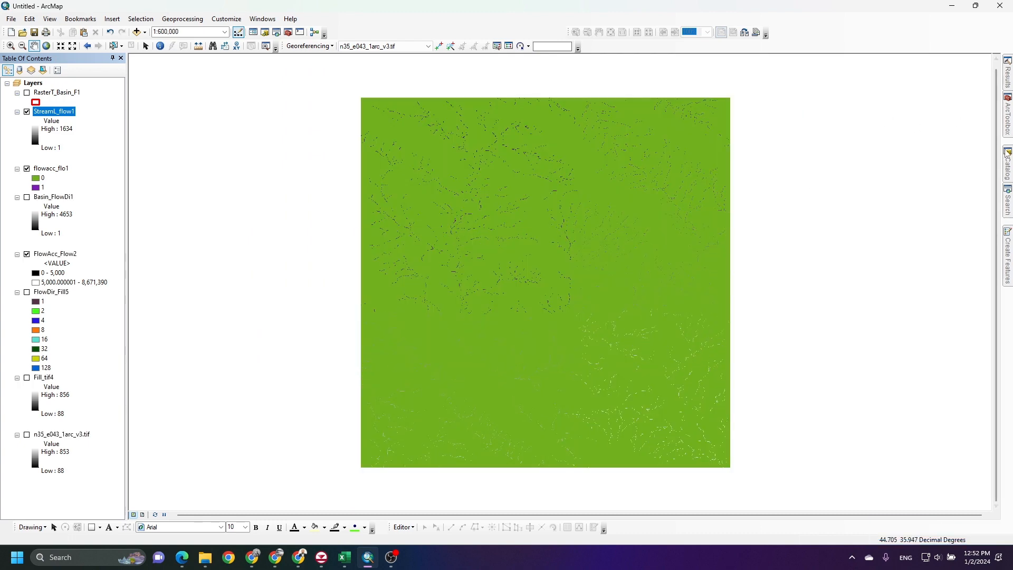
Run Stream Order on StreamL_flow1 with FlowDir_Fill5 as the flow direction raster, using the STRAHLER method and the default output
{"action": "mouse_move", "coordinate": [1008, 125]}
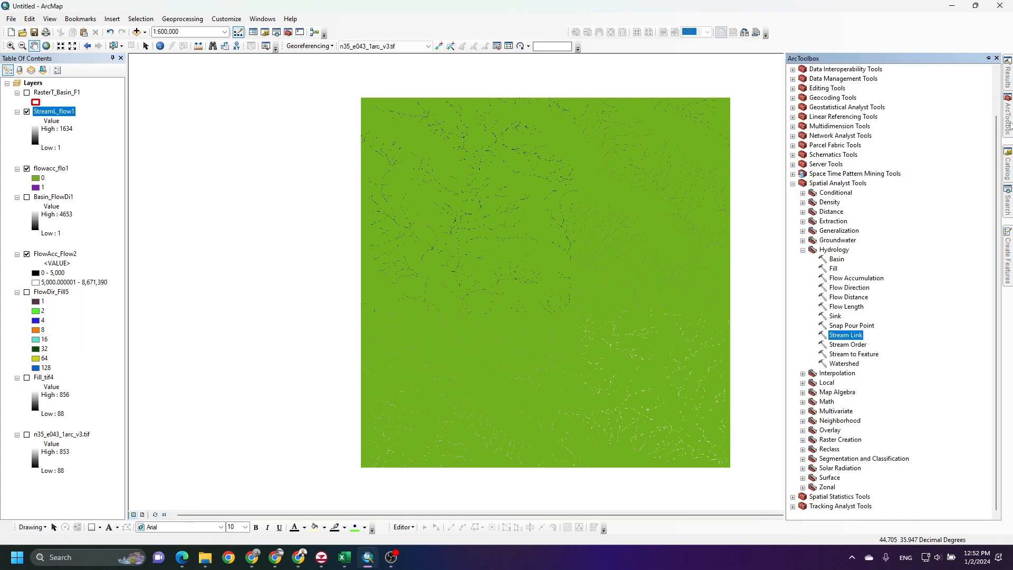
{"action": "double_click", "coordinate": [843, 345]}
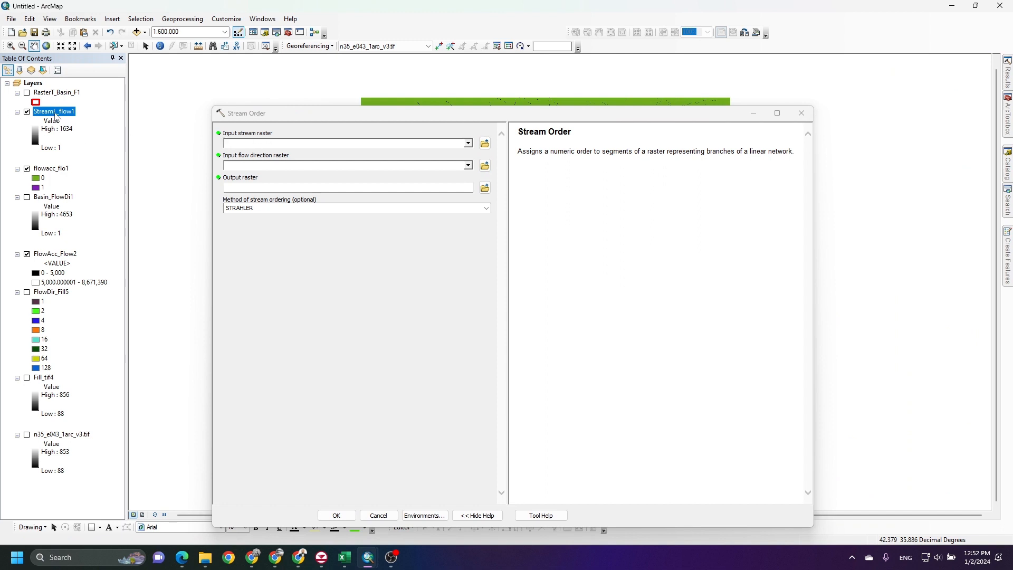
{"action": "left_click_drag", "start_coordinate": [57, 116], "coordinate": [250, 142]}
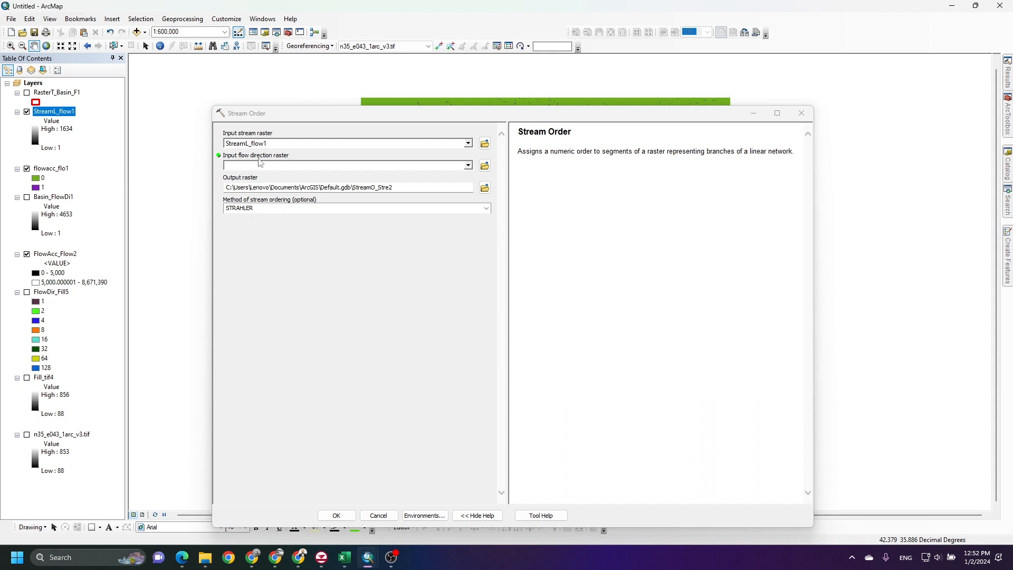
{"action": "left_click_drag", "start_coordinate": [46, 299], "coordinate": [246, 165]}
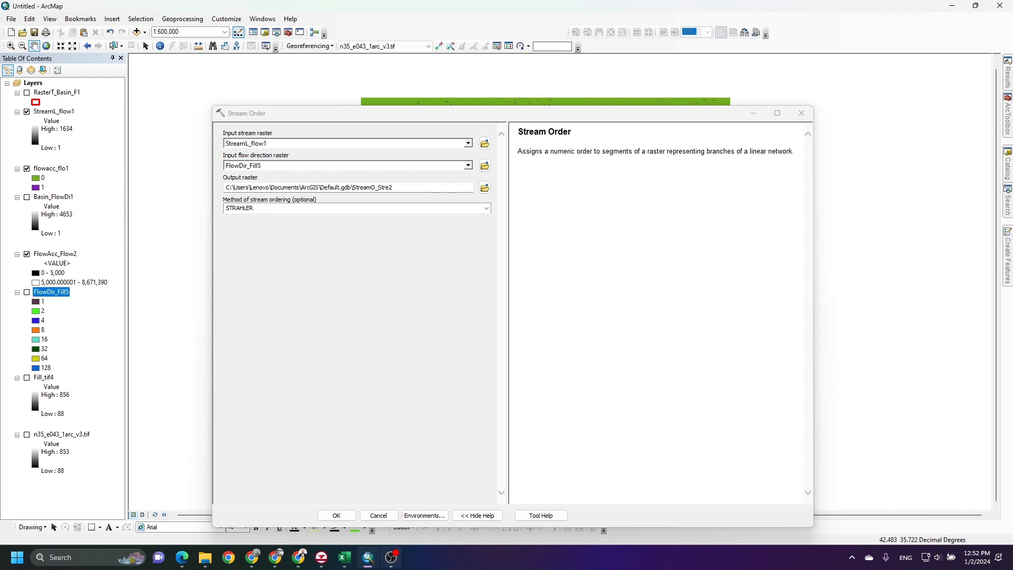
{"action": "left_click", "coordinate": [333, 515]}
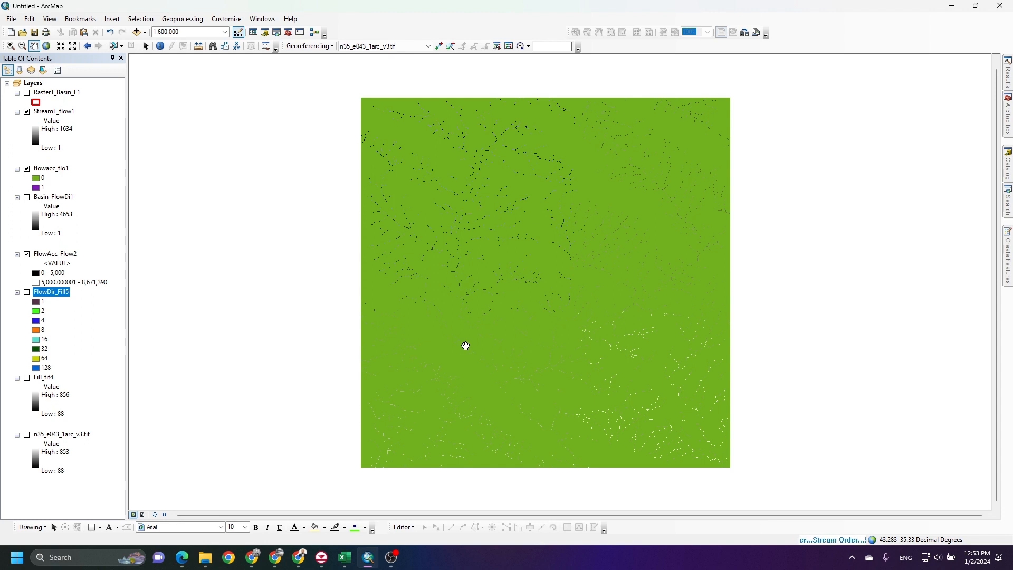
{"action": "left_click_drag", "start_coordinate": [523, 353], "coordinate": [510, 326]}
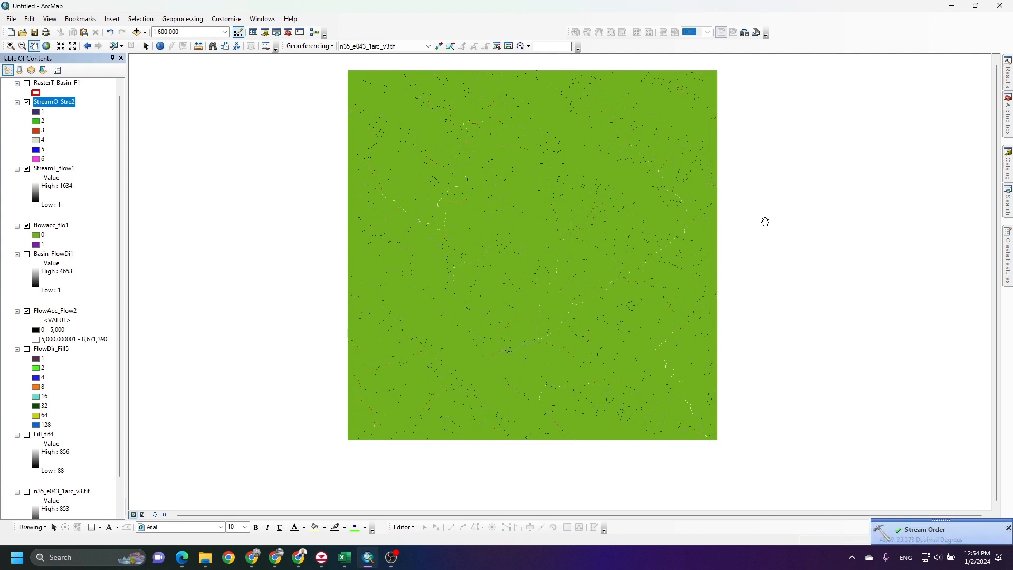
Convert StreamO_Stre2 to simplified polylines with Stream to Feature, using FlowDir_Fill5 as the flow direction raster and the default output
{"action": "mouse_move", "coordinate": [1007, 132]}
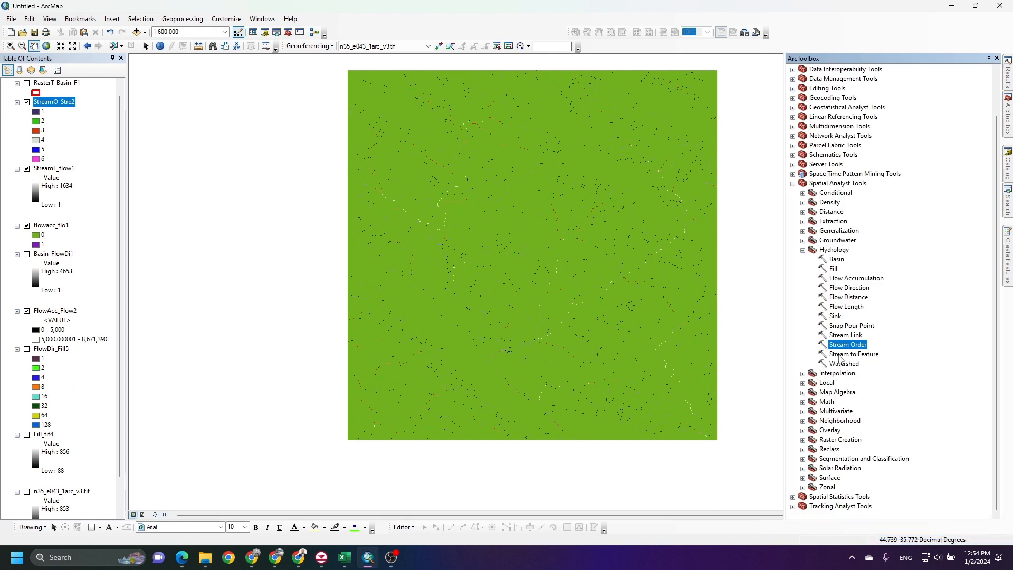
{"action": "double_click", "coordinate": [843, 354]}
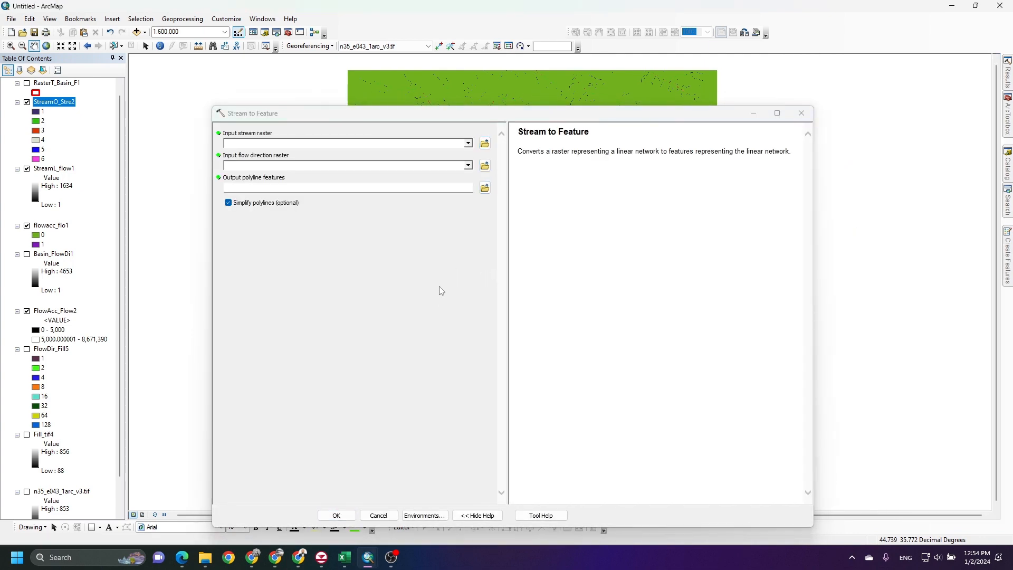
{"action": "left_click_drag", "start_coordinate": [47, 104], "coordinate": [243, 143]}
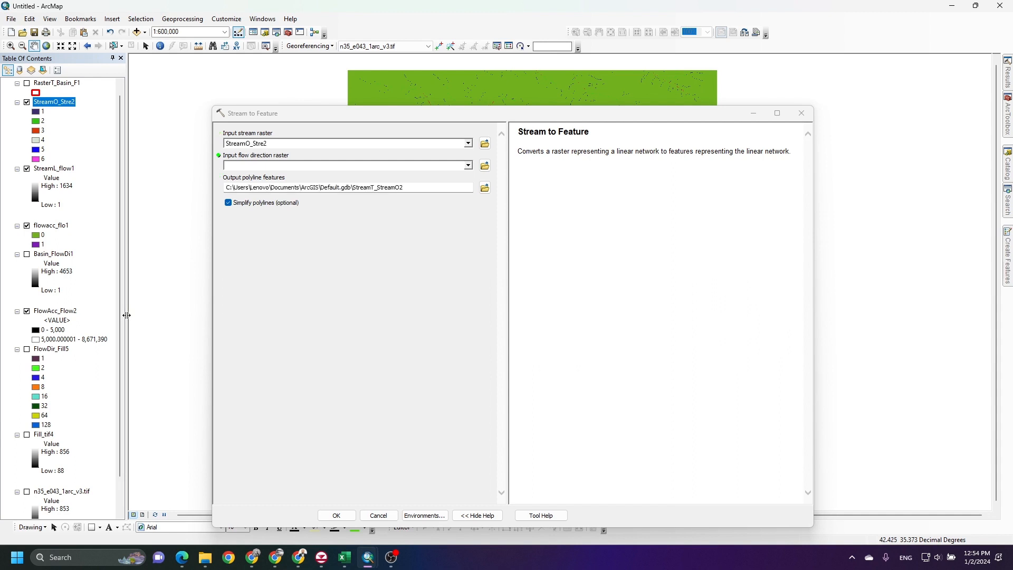
{"action": "left_click_drag", "start_coordinate": [49, 350], "coordinate": [253, 167]}
{"action": "left_click", "coordinate": [335, 515]}
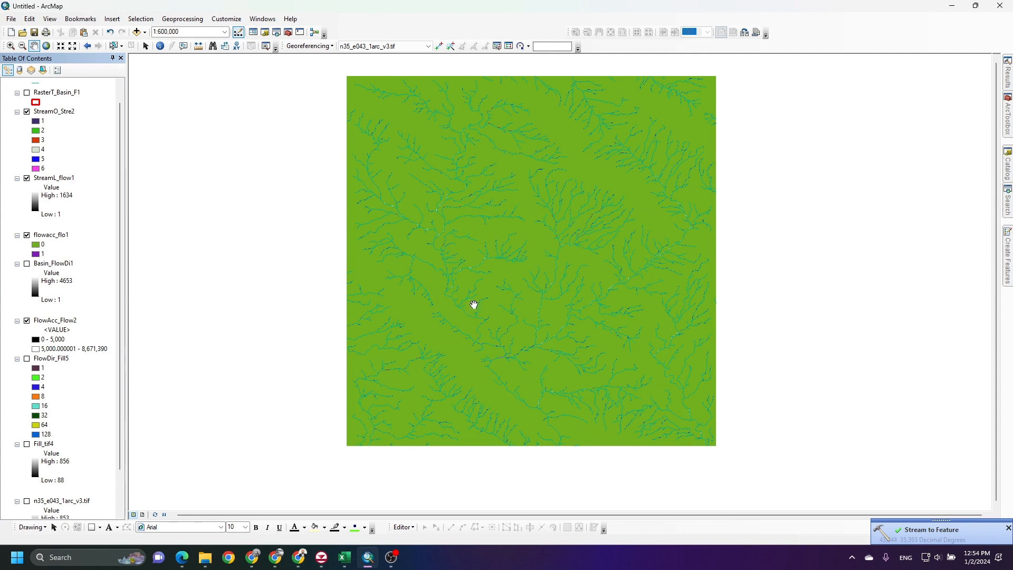
{"action": "scroll", "coordinate": [214, 275], "scroll_direction": "down", "scroll_amount": 1}
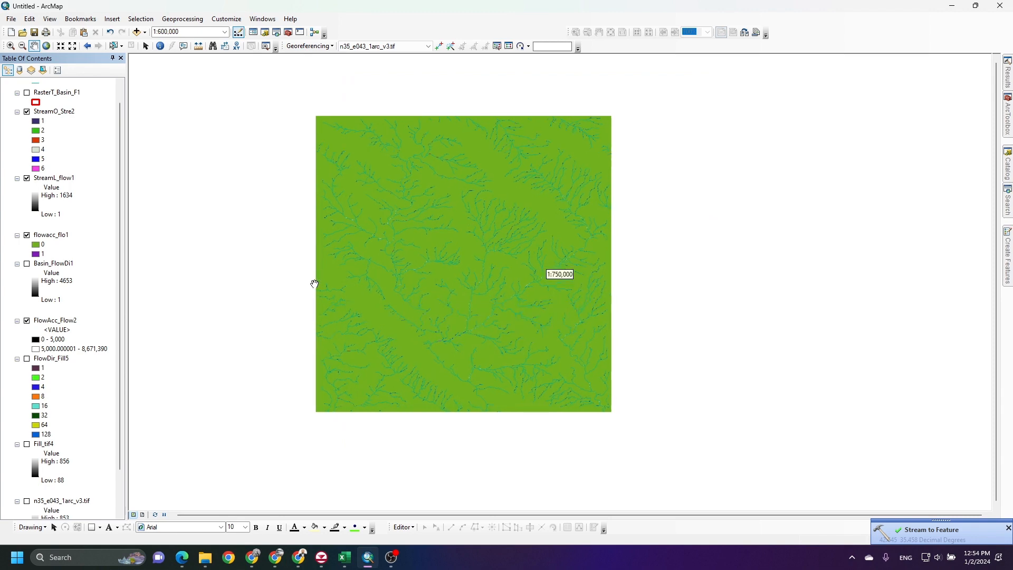
{"action": "scroll", "coordinate": [315, 283], "scroll_direction": "up", "scroll_amount": 1}
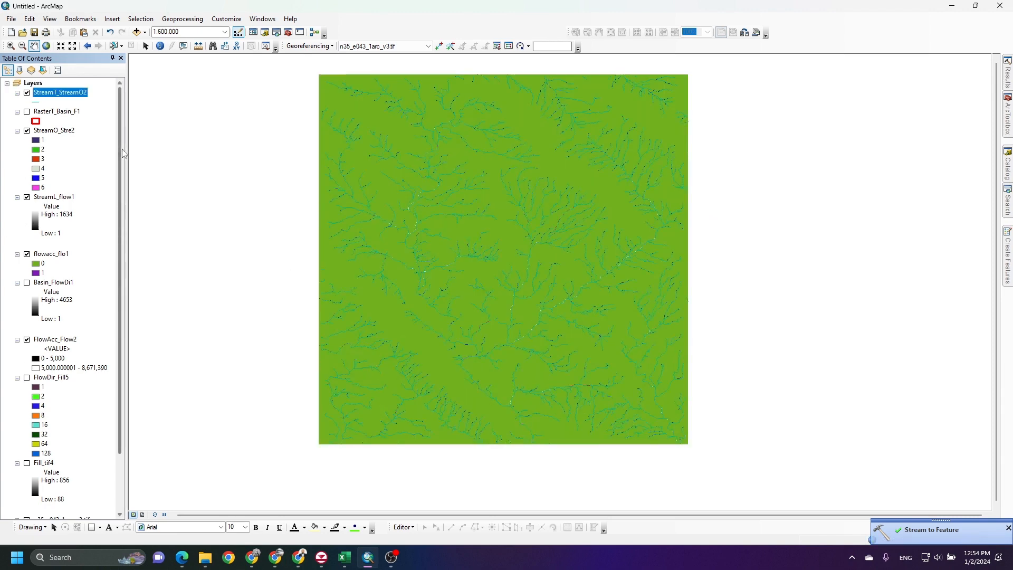
Hide the stream order, stream link, thresholded accumulation and flow accumulation rasters, leaving only the stream polylines displayed
{"action": "left_click", "coordinate": [27, 132]}
{"action": "left_click", "coordinate": [27, 197]}
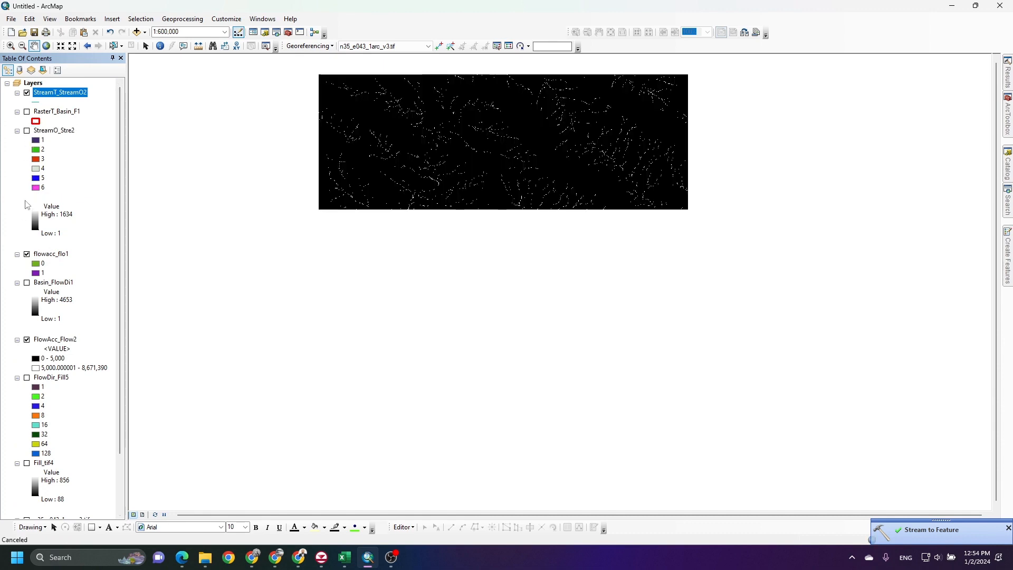
{"action": "left_click", "coordinate": [27, 254]}
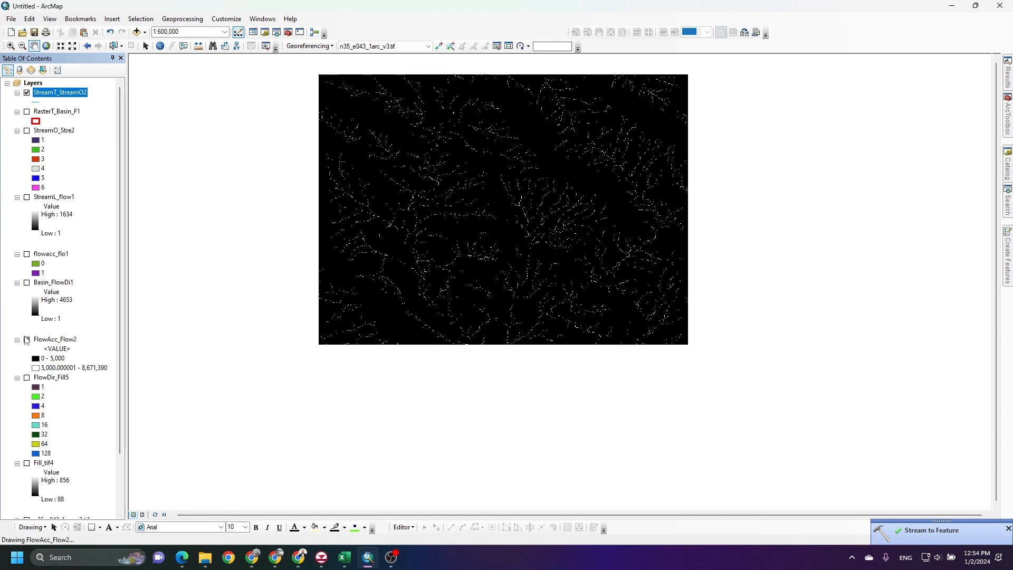
{"action": "left_click", "coordinate": [27, 339]}
{"action": "scroll", "coordinate": [22, 454], "scroll_direction": "down", "scroll_amount": 3}
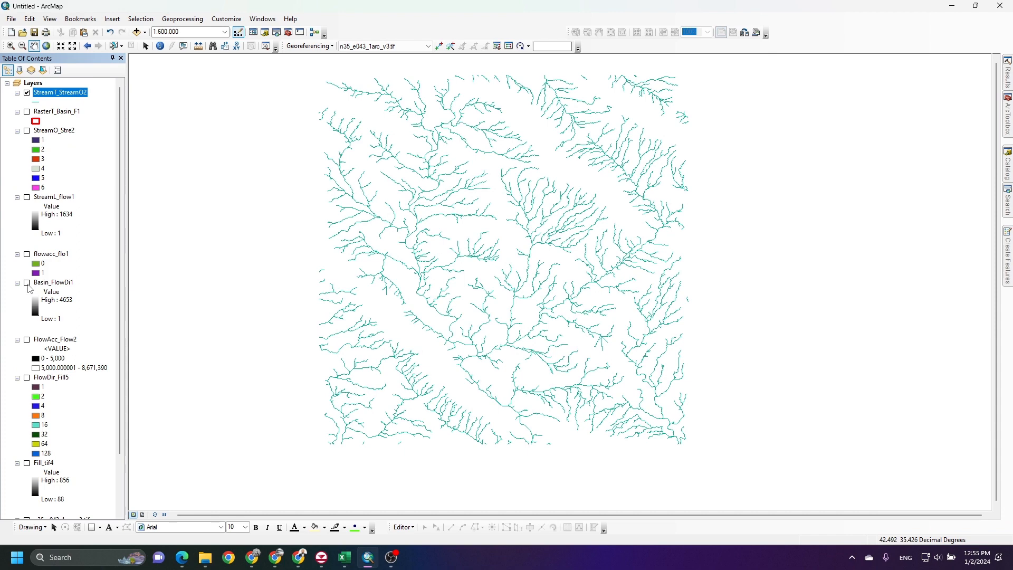
Briefly show the basin raster beneath the streams, then hide it and display the basin polygon layer instead
{"action": "left_click", "coordinate": [27, 283]}
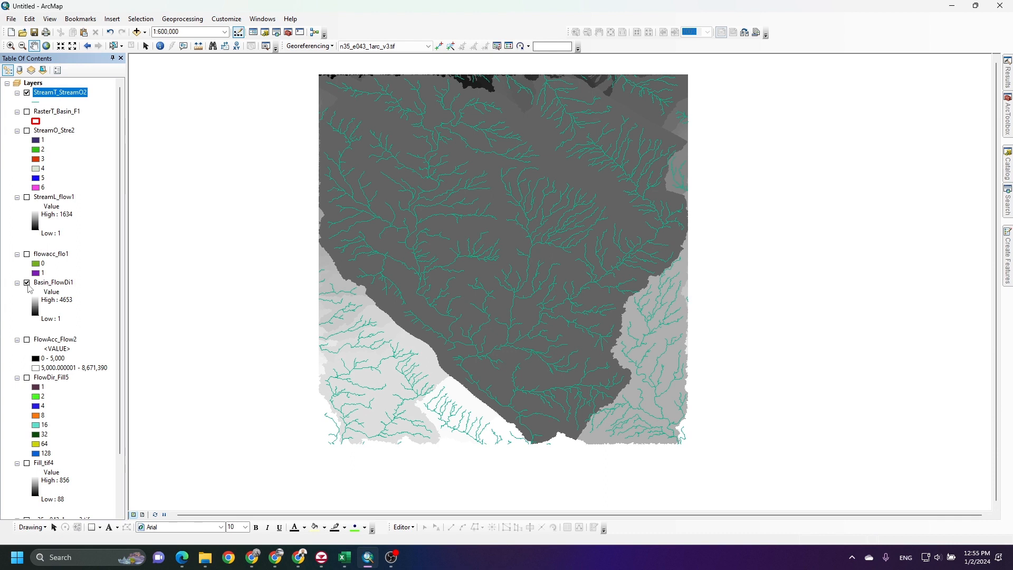
{"action": "scroll", "coordinate": [36, 299], "scroll_direction": "down", "scroll_amount": 1}
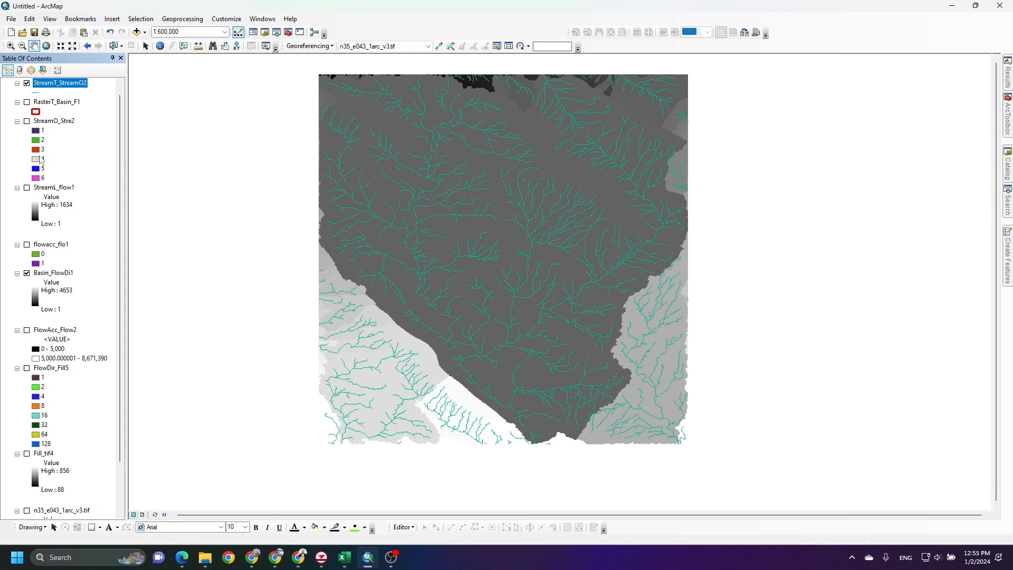
{"action": "left_click", "coordinate": [27, 273]}
{"action": "left_click", "coordinate": [27, 101]}
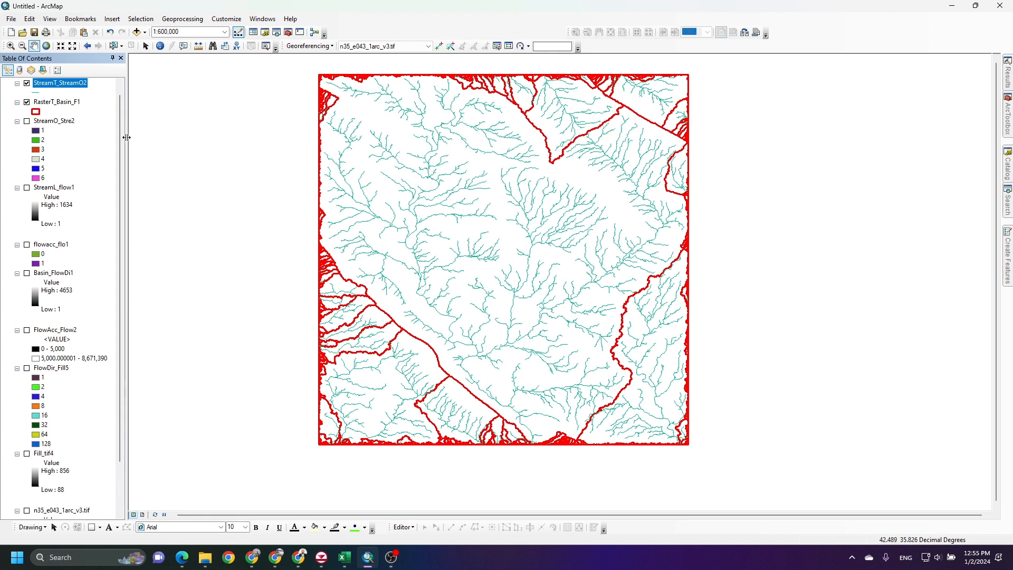
{"action": "left_click", "coordinate": [182, 19]}
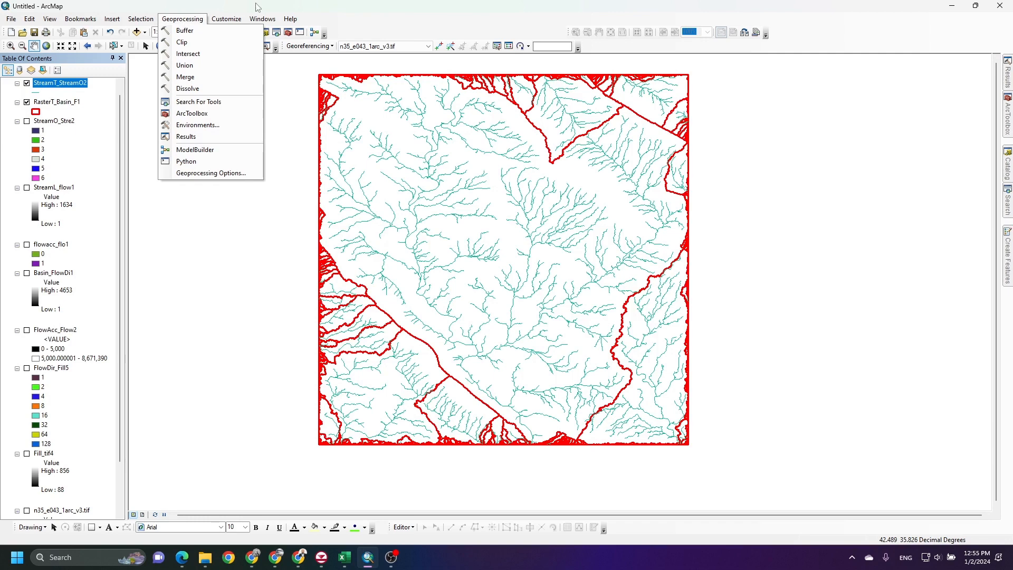
{"action": "left_click", "coordinate": [181, 42]}
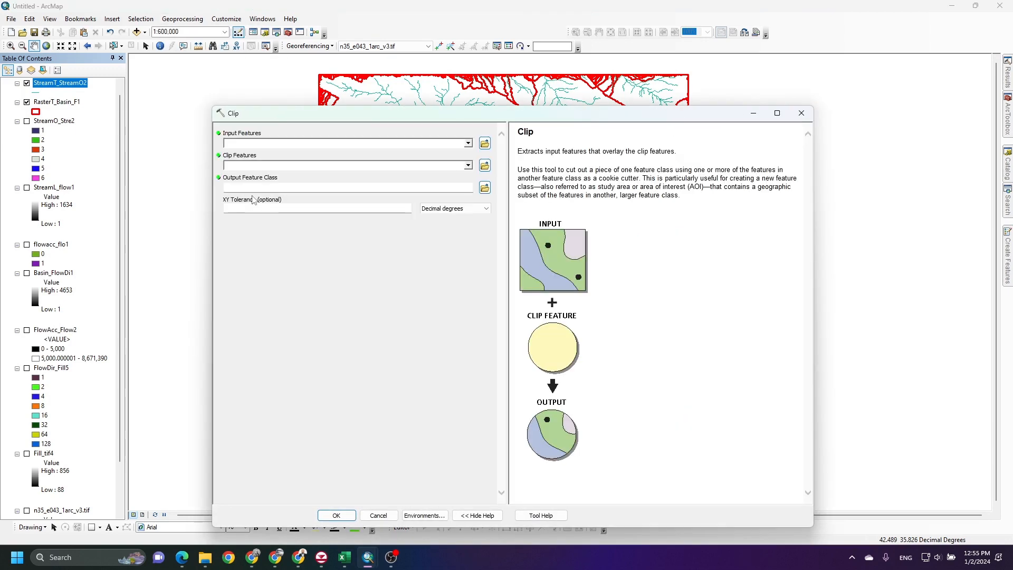
{"action": "left_click_drag", "start_coordinate": [266, 120], "coordinate": [277, 70]}
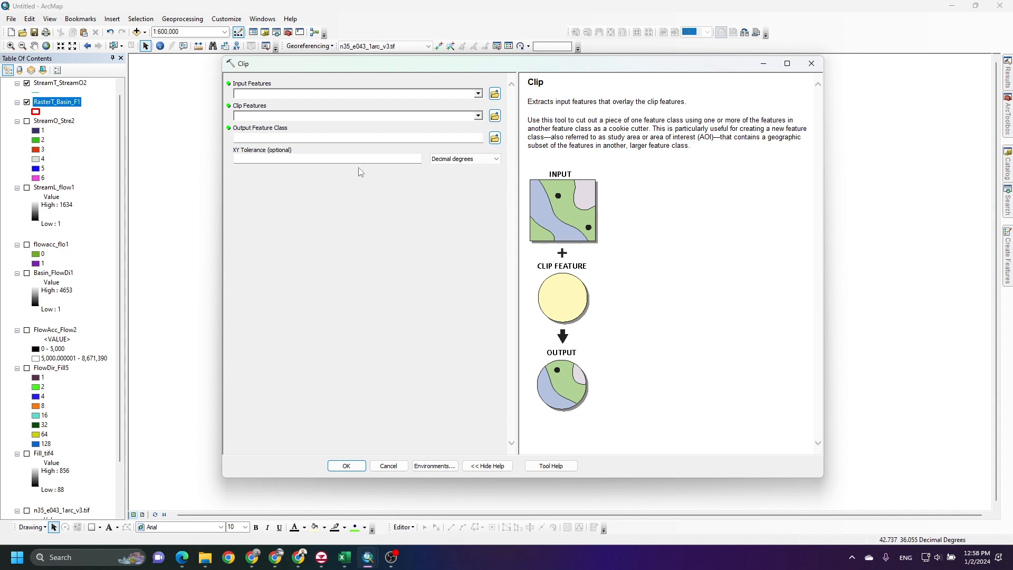
{"action": "left_click", "coordinate": [812, 65]}
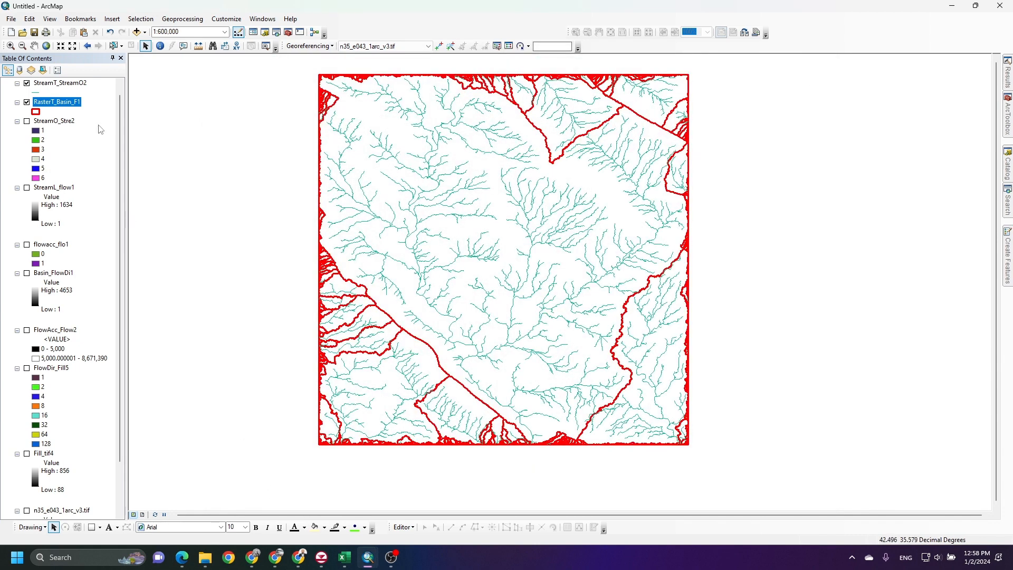
Open the attribute table of the basin polygons and sort the records by Shape_Length in descending order
{"action": "right_click", "coordinate": [46, 107]}
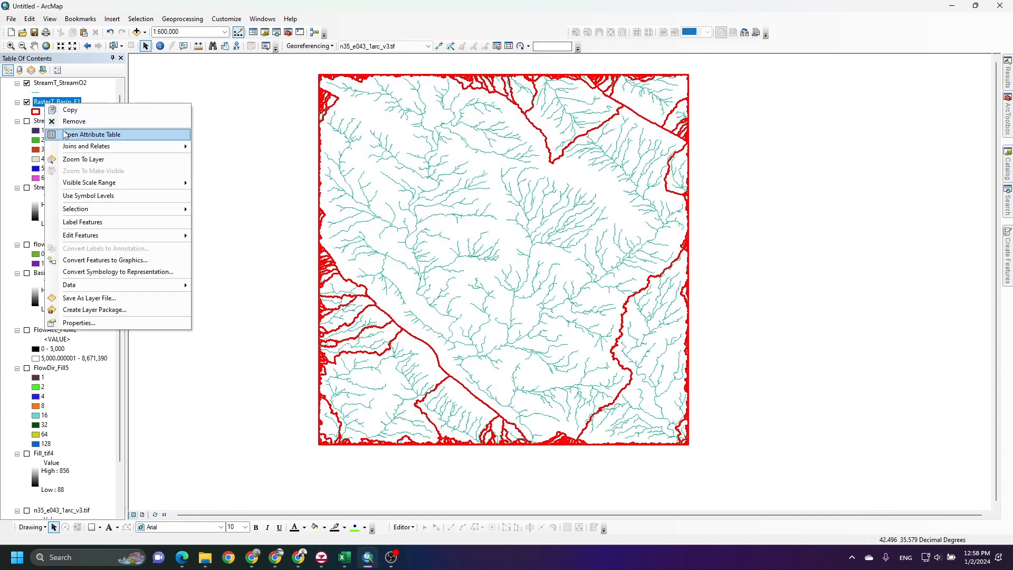
{"action": "left_click", "coordinate": [62, 134]}
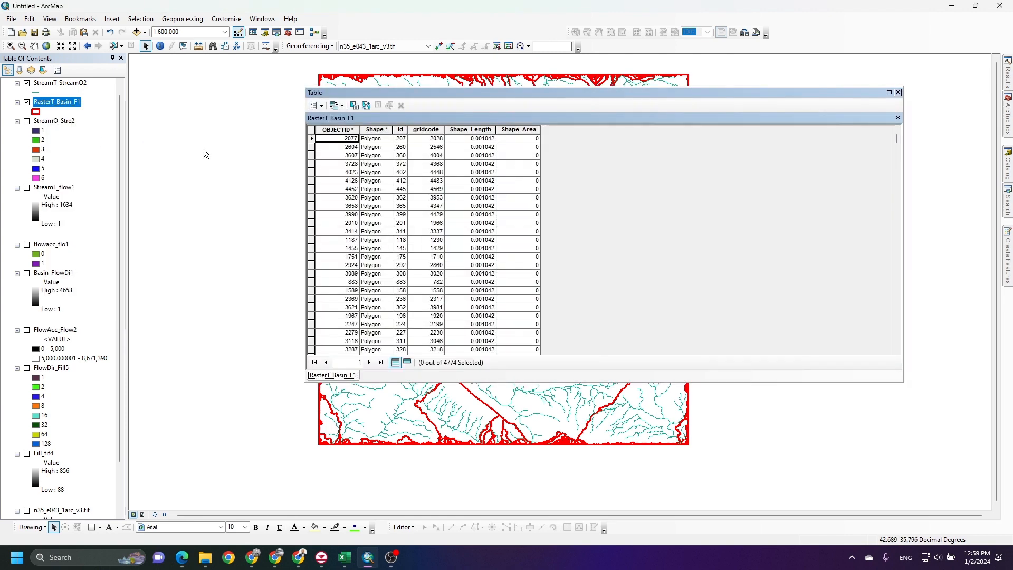
{"action": "left_click", "coordinate": [479, 130]}
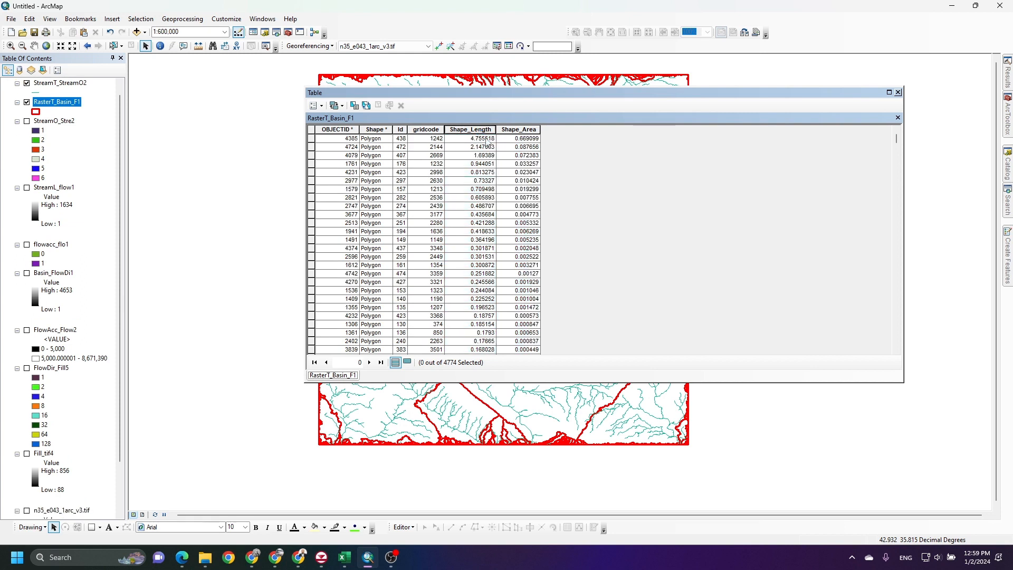
Select the basin polygon with the largest Shape_Length in the attribute table, and close the table
{"action": "left_click", "coordinate": [474, 139]}
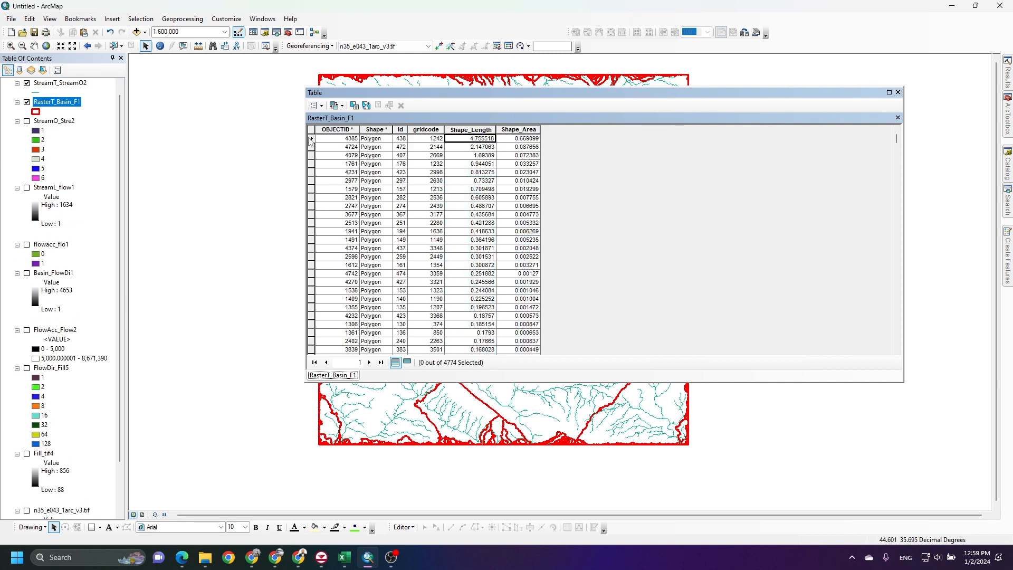
{"action": "left_click", "coordinate": [311, 140]}
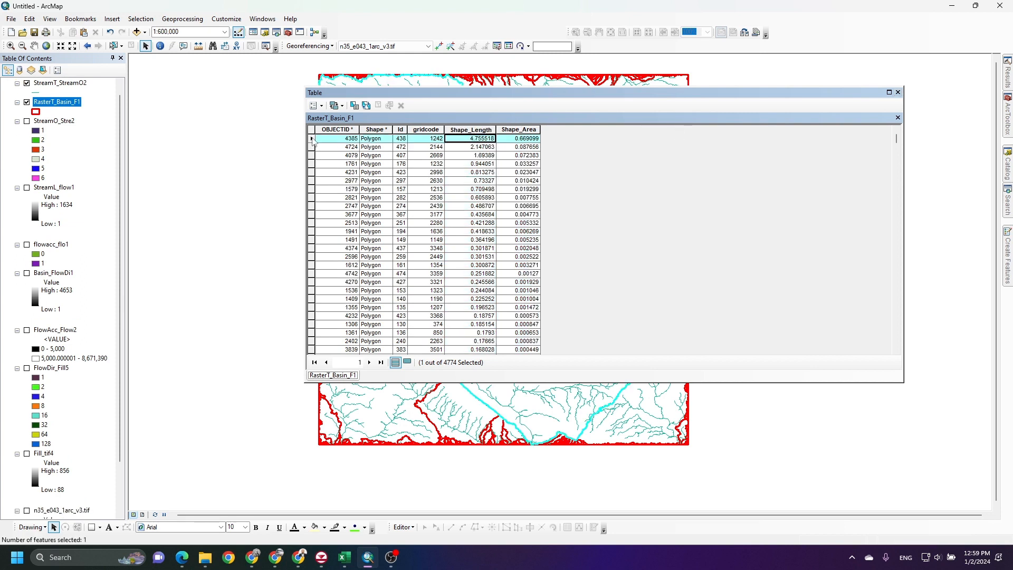
{"action": "left_click_drag", "start_coordinate": [344, 93], "coordinate": [129, 270]}
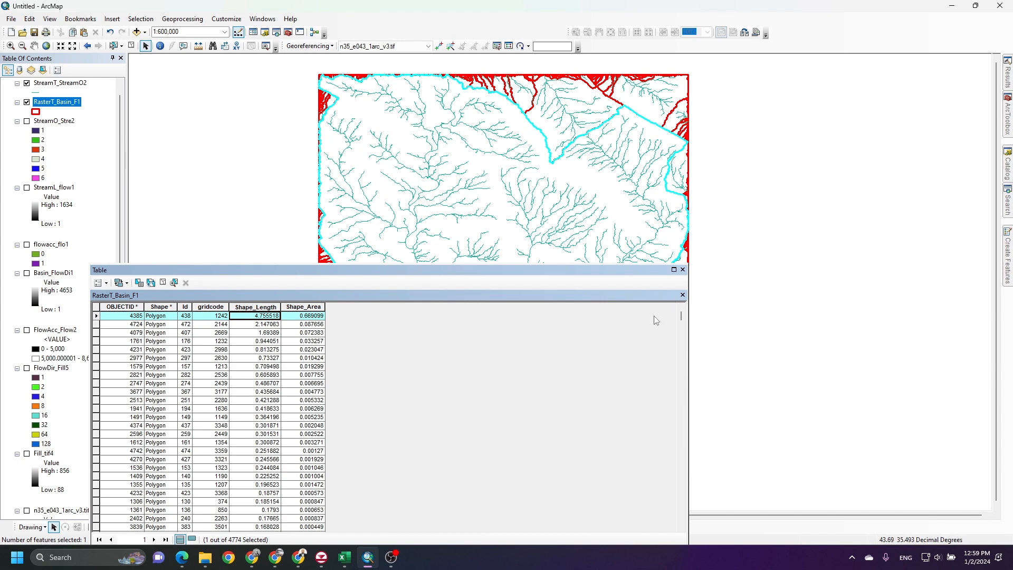
{"action": "left_click", "coordinate": [682, 270]}
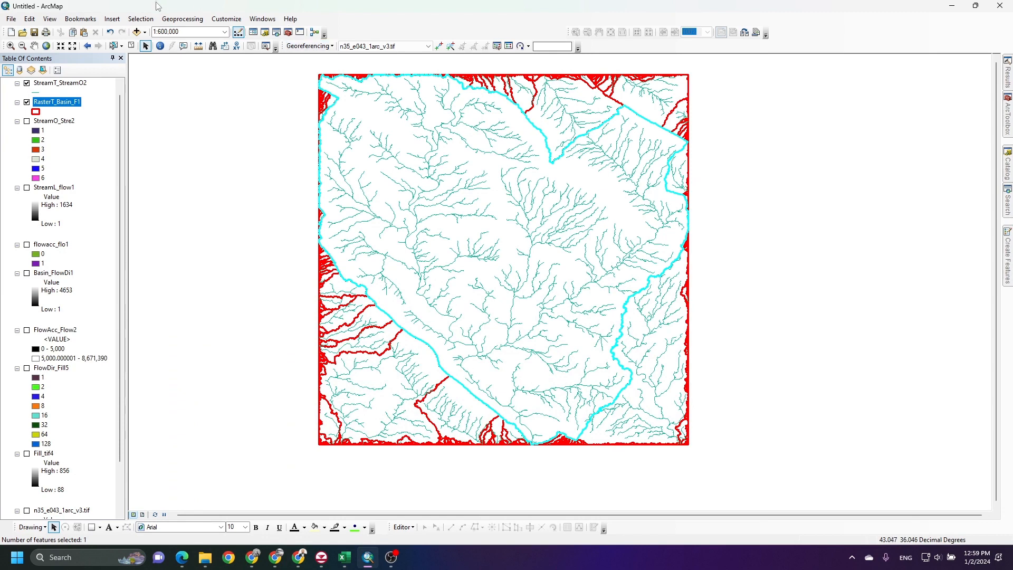
Extract the selected basin with Clip, using RasterT_Basin_F1 as both input and clip features and keeping the default output
{"action": "left_click", "coordinate": [169, 21]}
{"action": "left_click", "coordinate": [182, 41]}
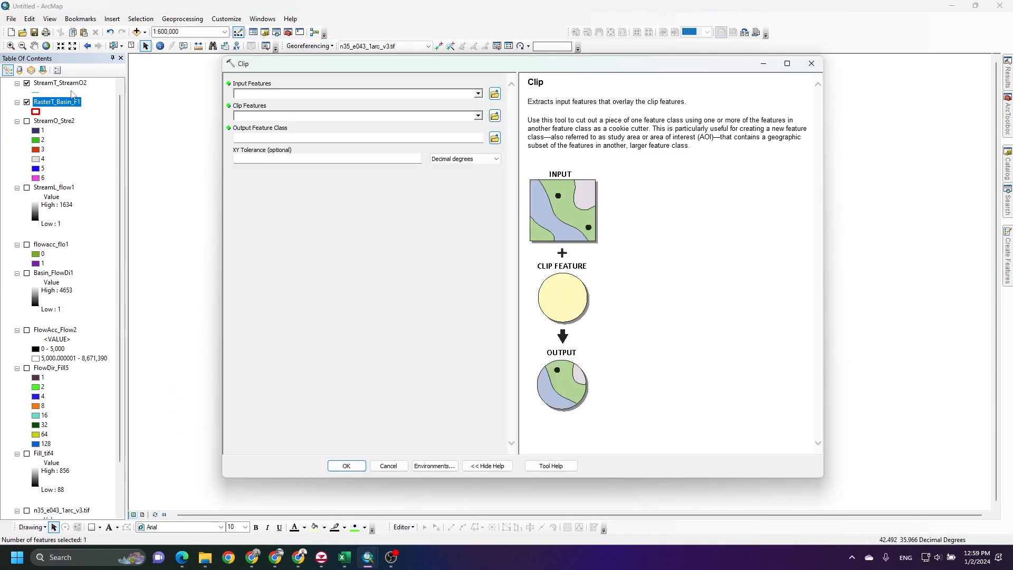
{"action": "left_click_drag", "start_coordinate": [61, 104], "coordinate": [257, 95]}
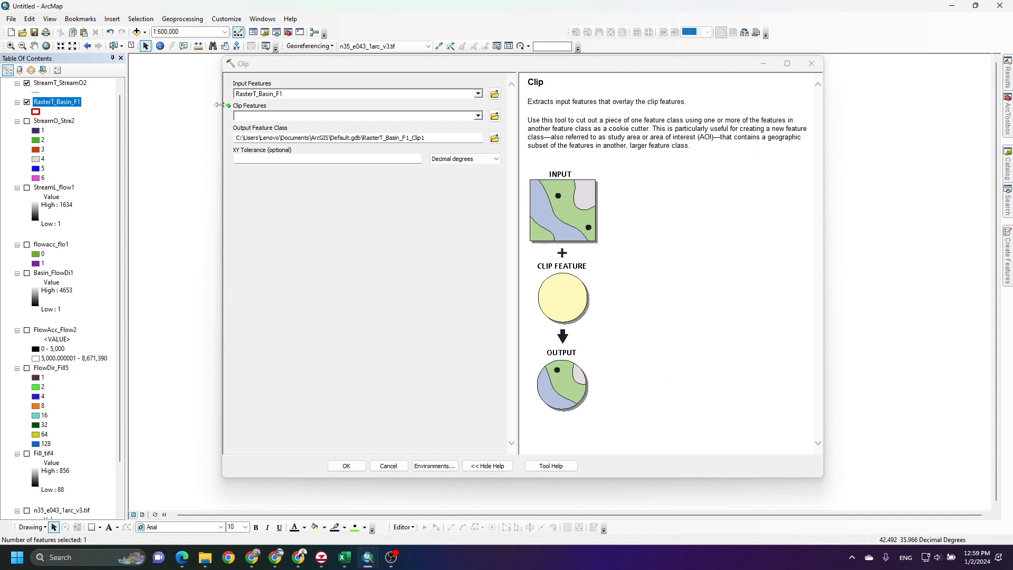
{"action": "left_click_drag", "start_coordinate": [63, 104], "coordinate": [258, 116]}
{"action": "left_click", "coordinate": [338, 469]}
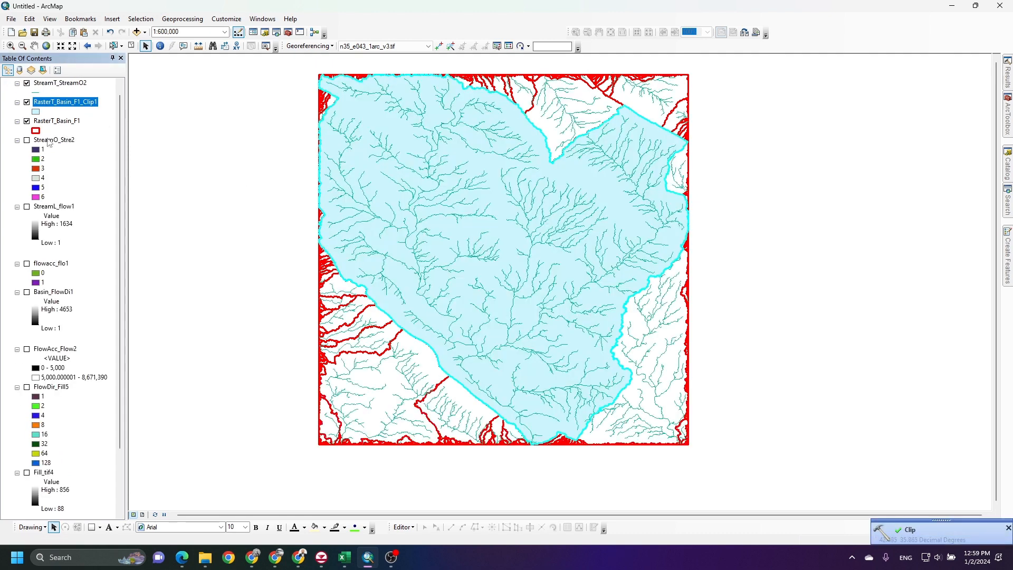
Hide the original basin polygon layer and briefly toggle the streams off and on to check the clipped basin
{"action": "left_click", "coordinate": [27, 122]}
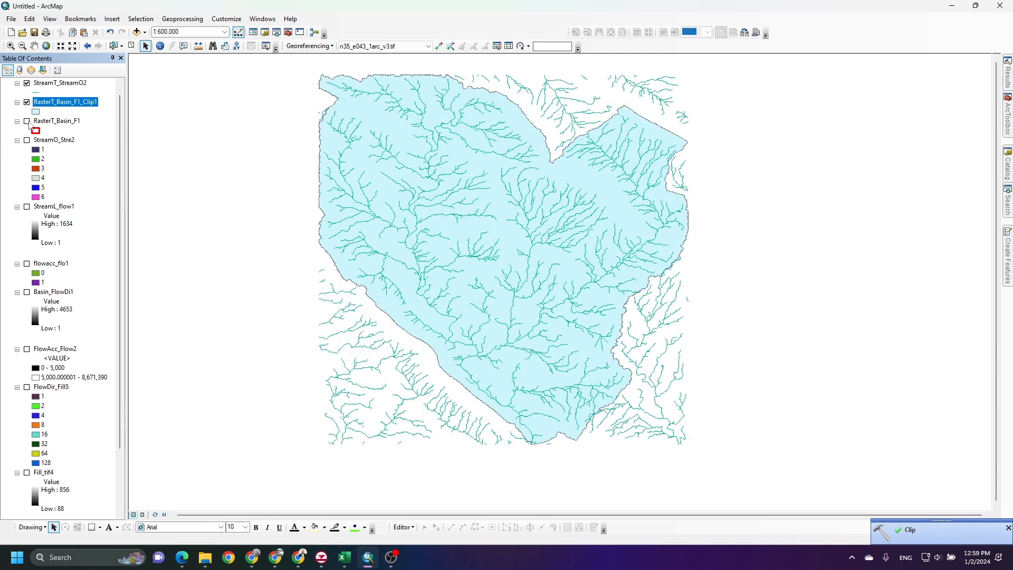
{"action": "left_click", "coordinate": [27, 83]}
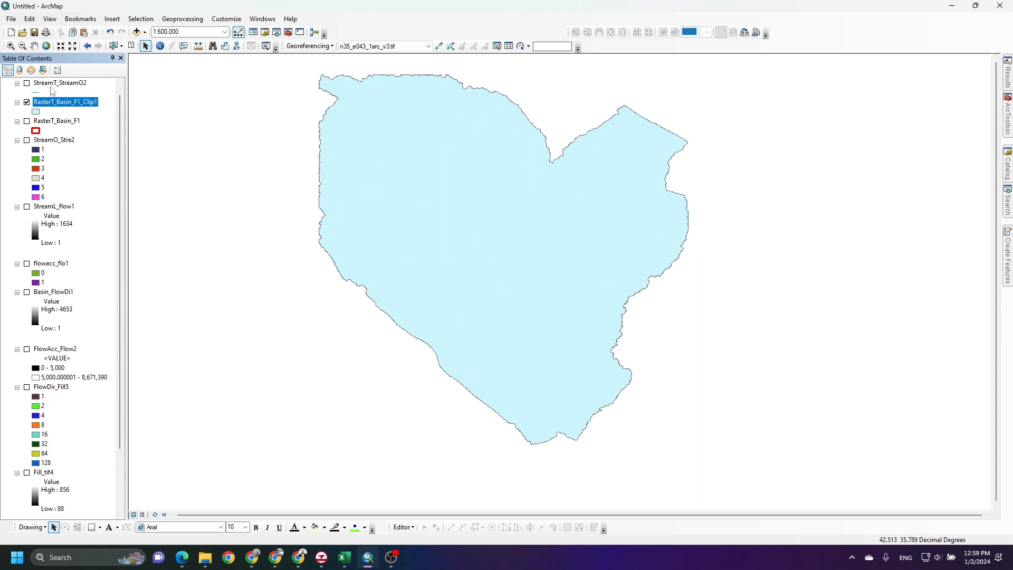
{"action": "left_click", "coordinate": [27, 83]}
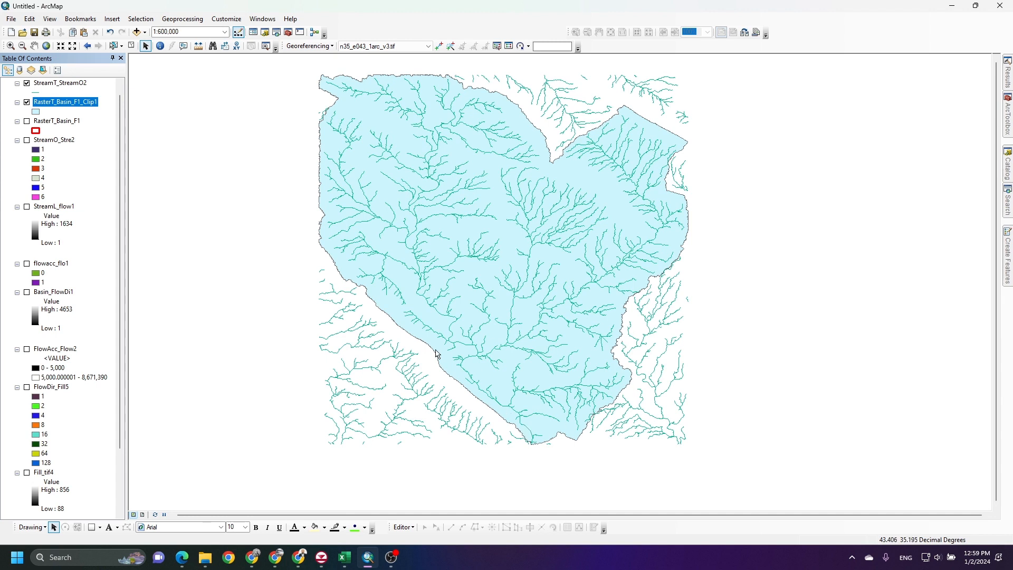
Clip StreamT_StreamO2 to the RasterT_Basin_F1_Clip1 basin, keeping the default output StreamT_StreamO2_Clip
{"action": "left_click", "coordinate": [179, 19]}
{"action": "left_click", "coordinate": [182, 43]}
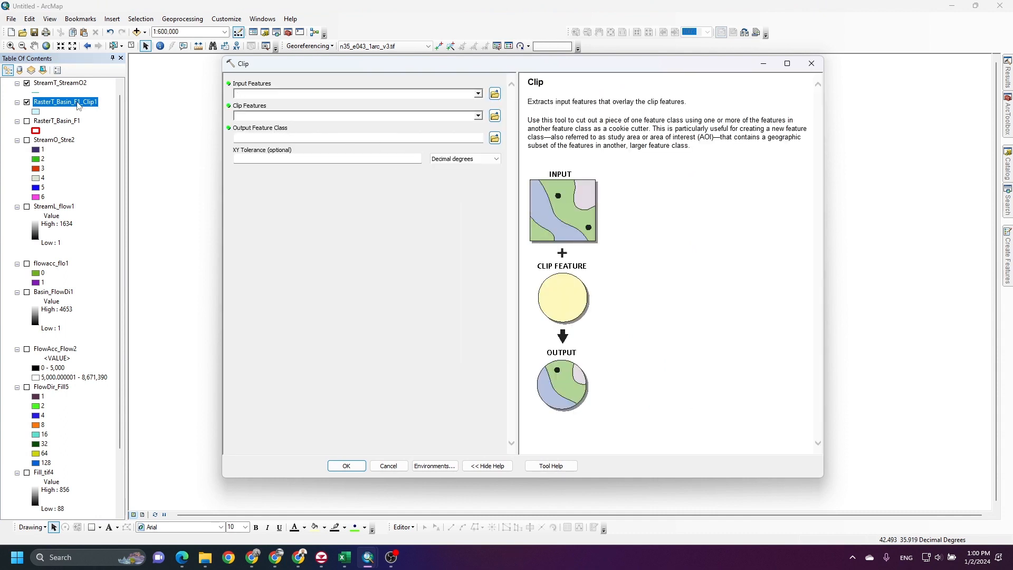
{"action": "left_click_drag", "start_coordinate": [55, 85], "coordinate": [255, 93]}
{"action": "left_click_drag", "start_coordinate": [139, 119], "coordinate": [252, 117]}
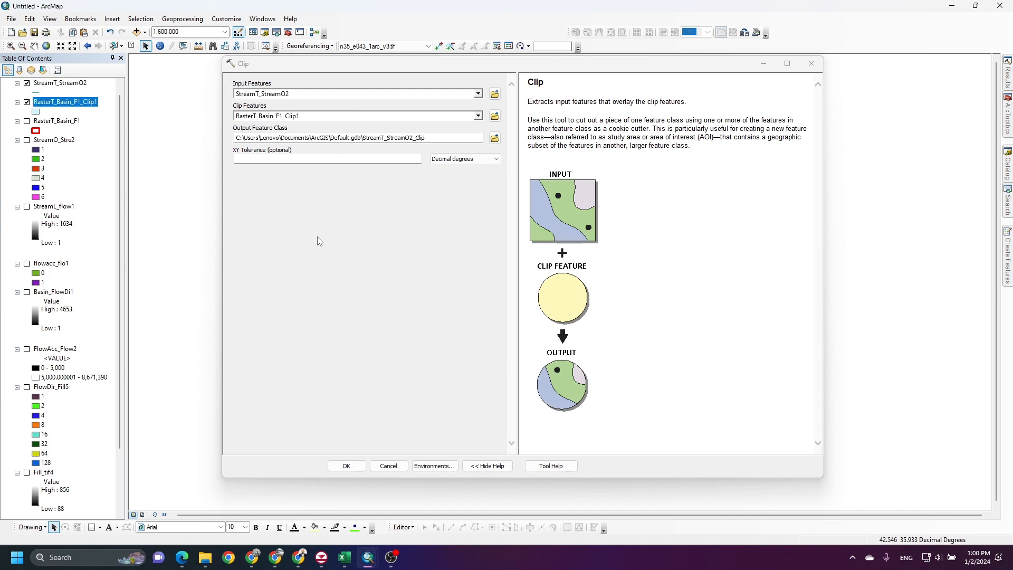
{"action": "left_click", "coordinate": [349, 468]}
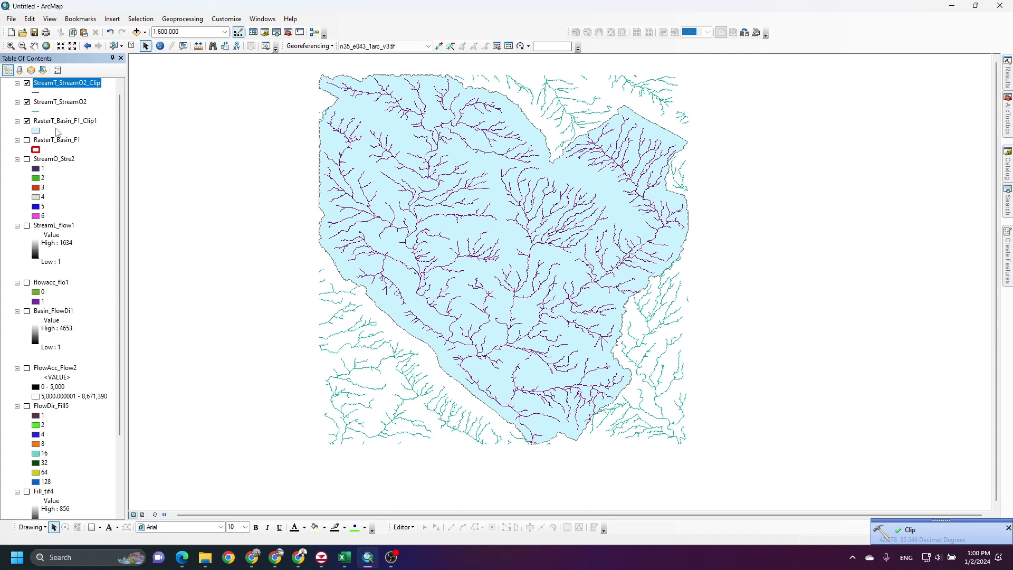
Hide the unclipped stream layer and apply the River line symbol to the clipped streams
{"action": "left_click", "coordinate": [27, 102]}
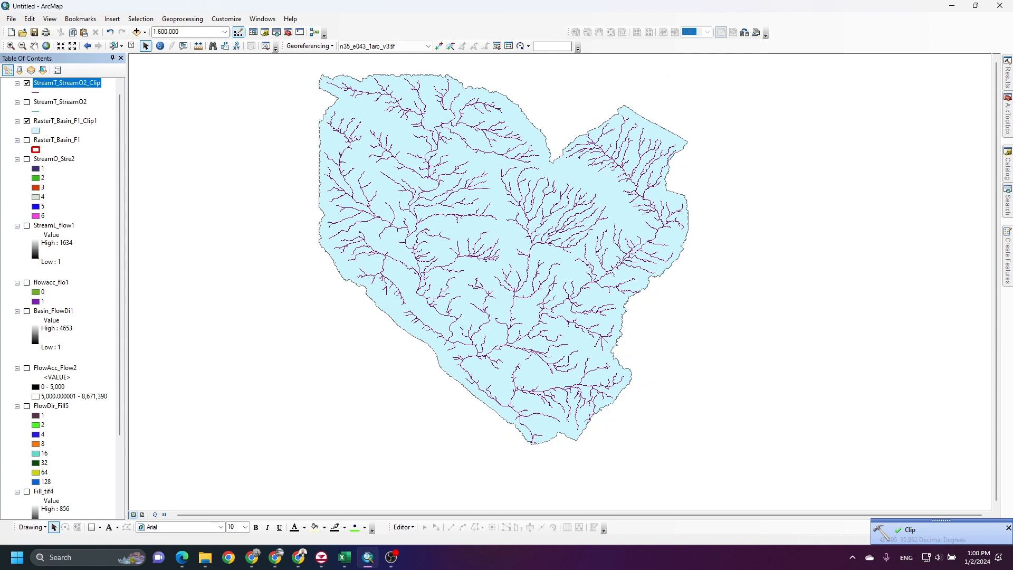
{"action": "left_click", "coordinate": [42, 93]}
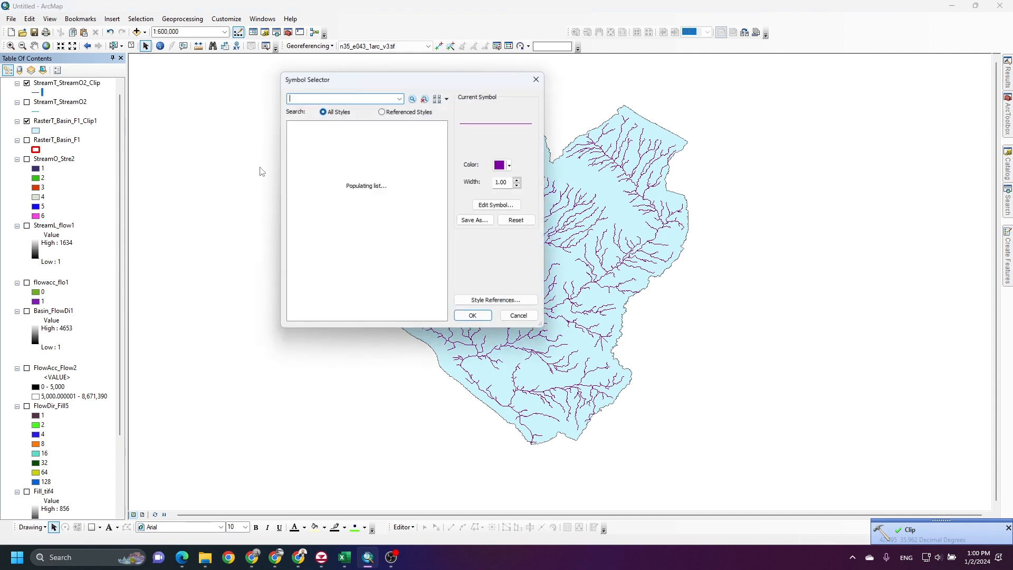
{"action": "left_click", "coordinate": [310, 270]}
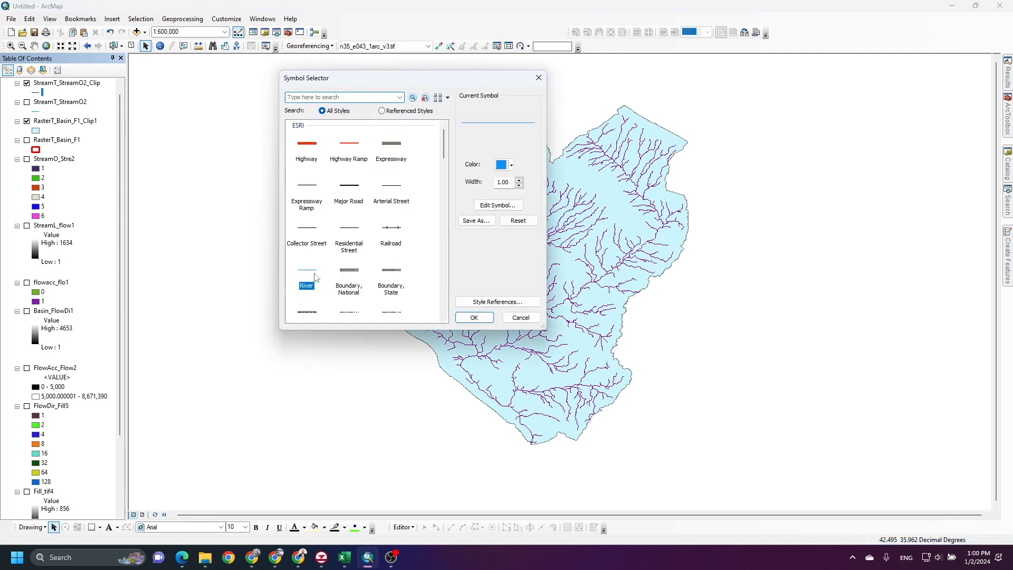
{"action": "left_click", "coordinate": [474, 318]}
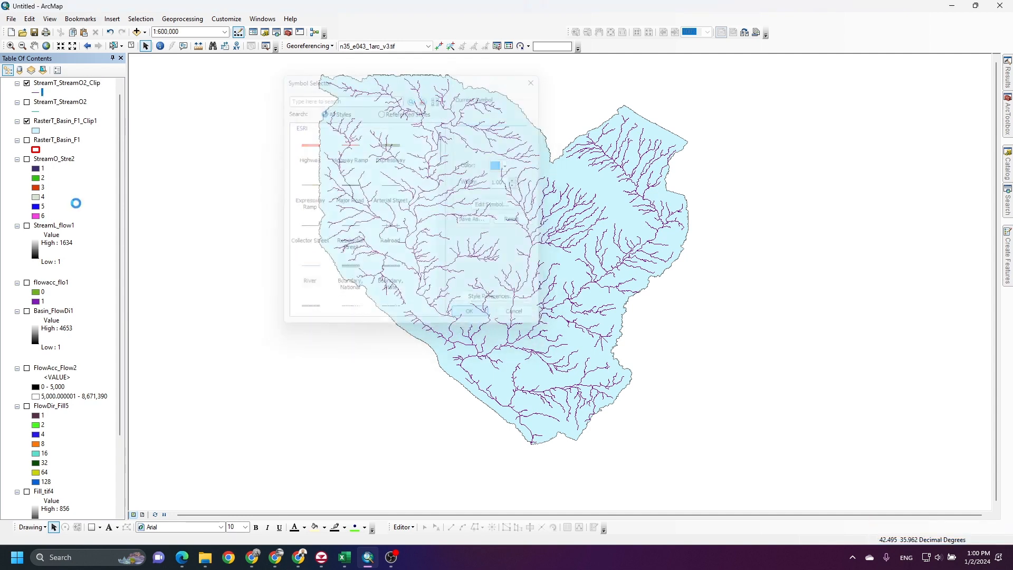
Restyle the clipped basin polygon with no fill colour and a thicker red outline
{"action": "left_click", "coordinate": [35, 130]}
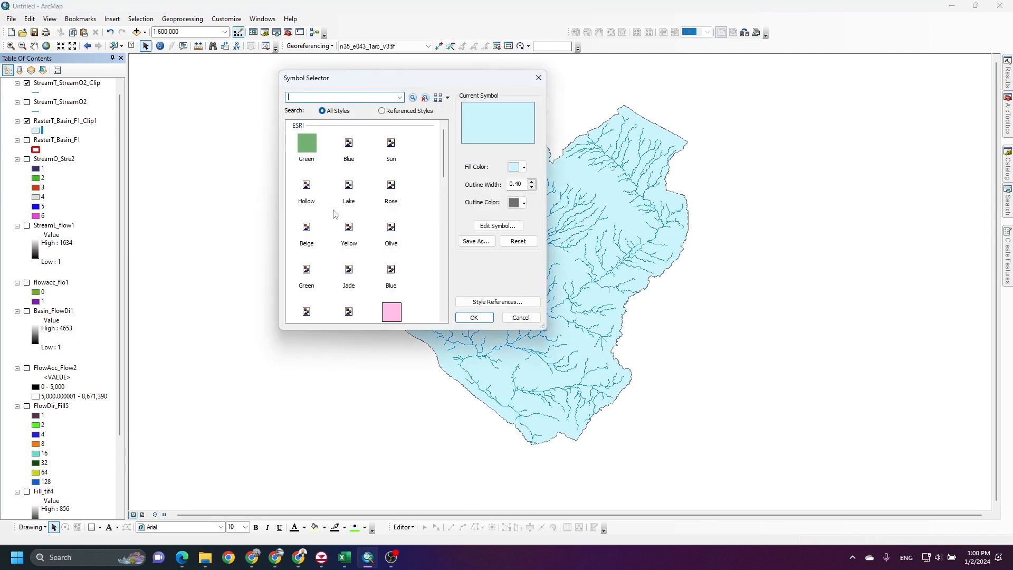
{"action": "left_click", "coordinate": [524, 167]}
{"action": "left_click", "coordinate": [564, 181]}
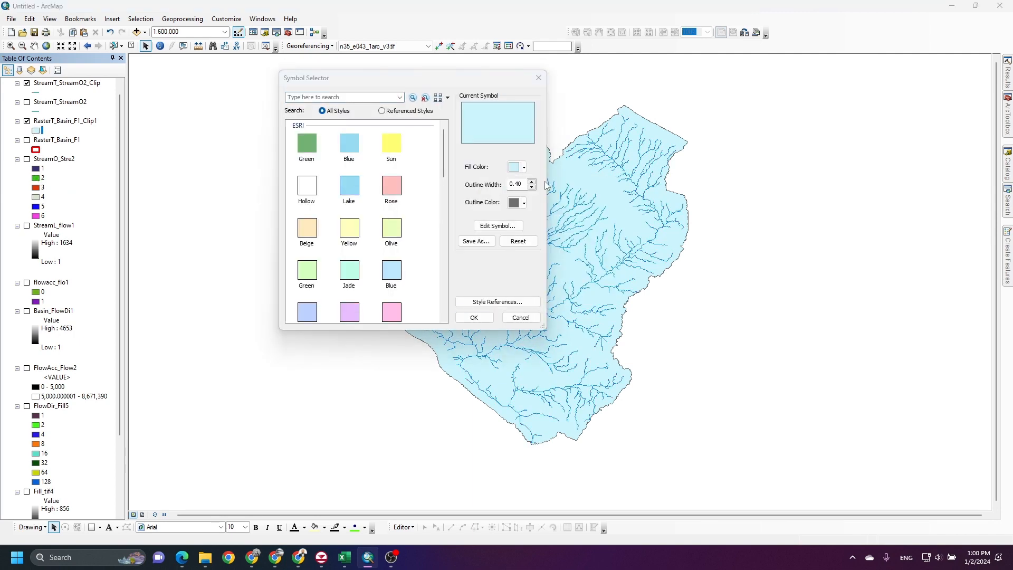
{"action": "left_click", "coordinate": [524, 202]}
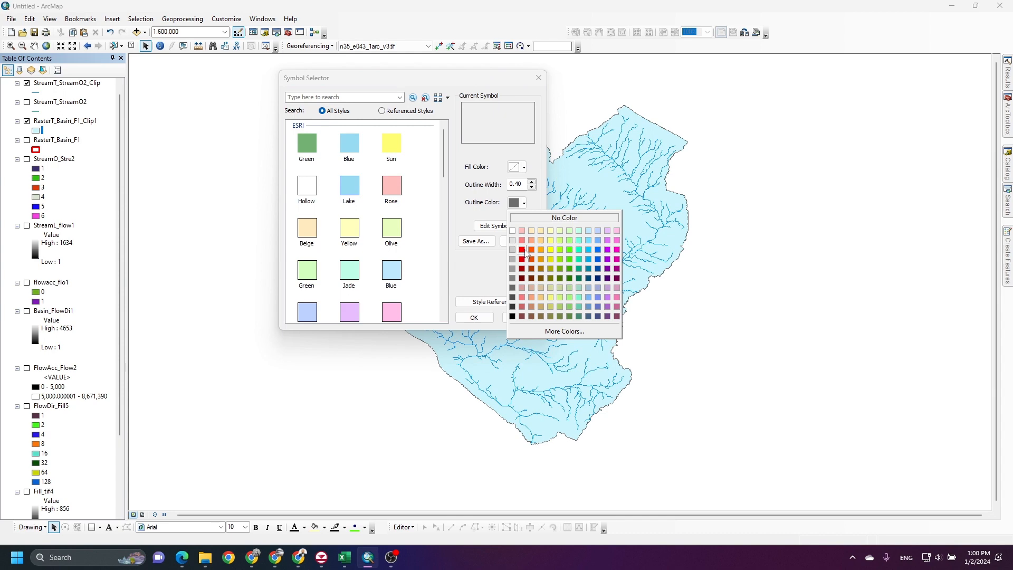
{"action": "left_click", "coordinate": [524, 251]}
{"action": "left_click", "coordinate": [531, 180]}
{"action": "left_click", "coordinate": [474, 317]}
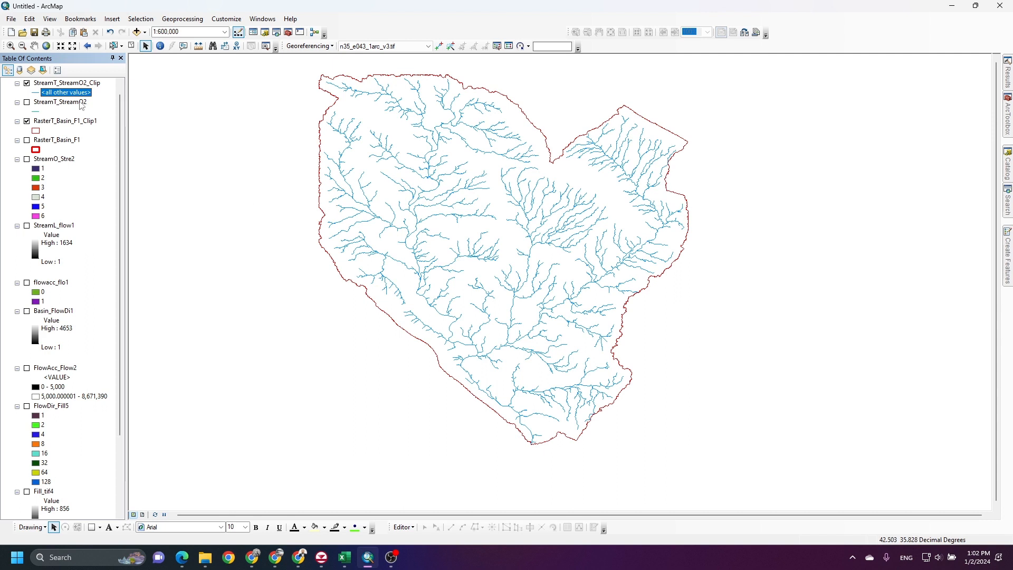
Symbolize StreamT_StreamO2_Clip by unique values of the grid_code field, adding all values
{"action": "right_click", "coordinate": [46, 83]}
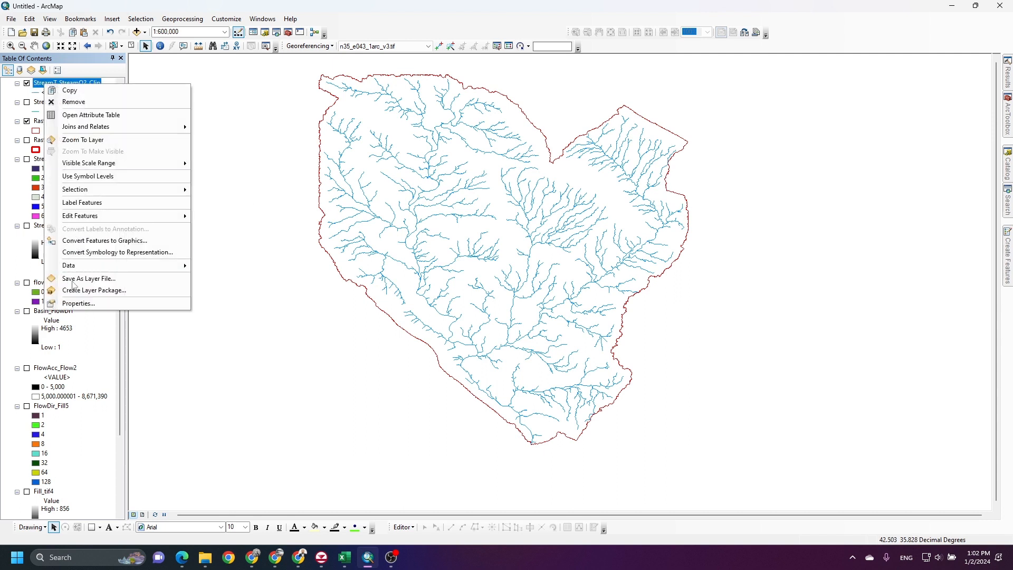
{"action": "left_click", "coordinate": [75, 300]}
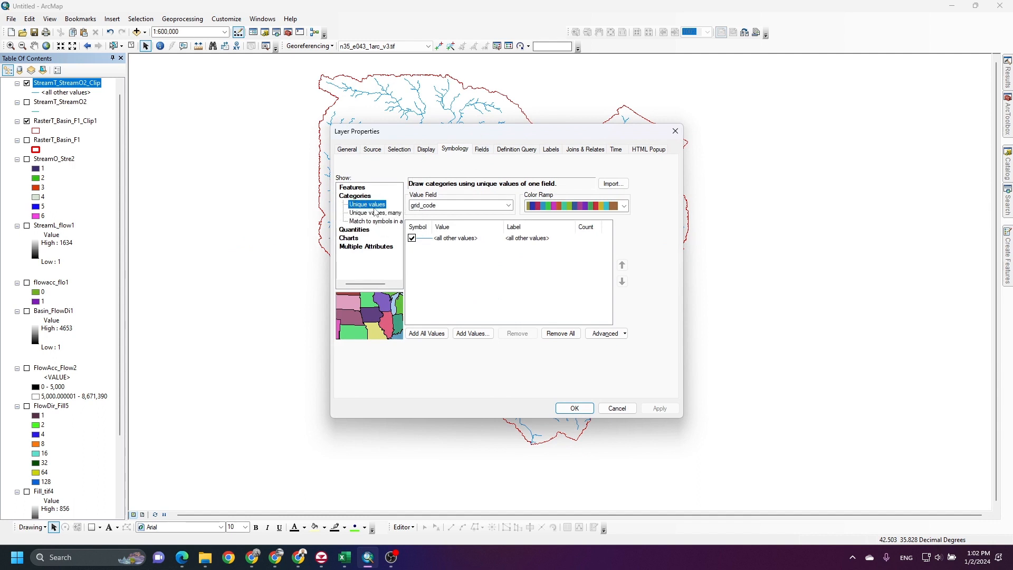
{"action": "left_click", "coordinate": [441, 206]}
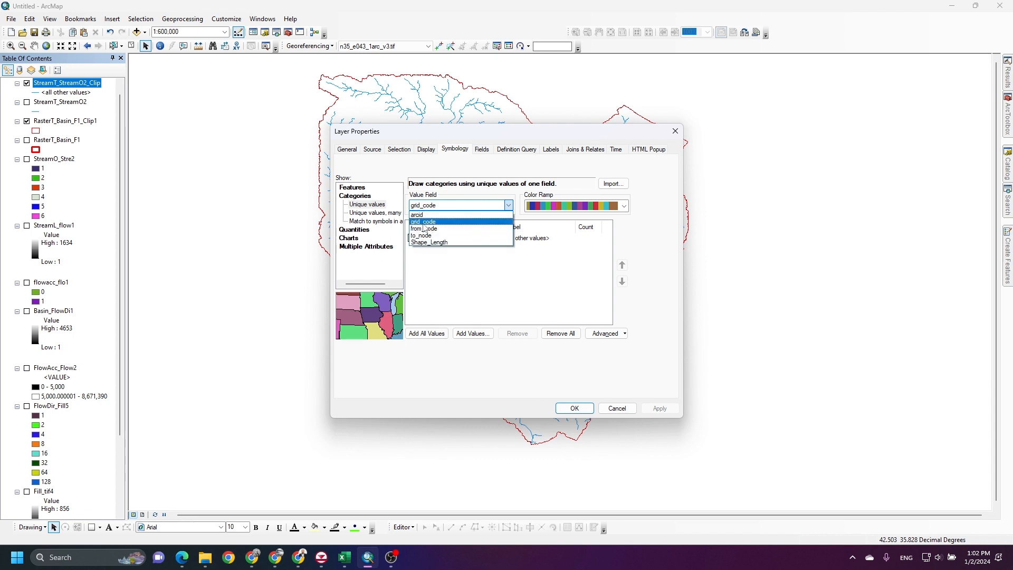
{"action": "left_click", "coordinate": [423, 222]}
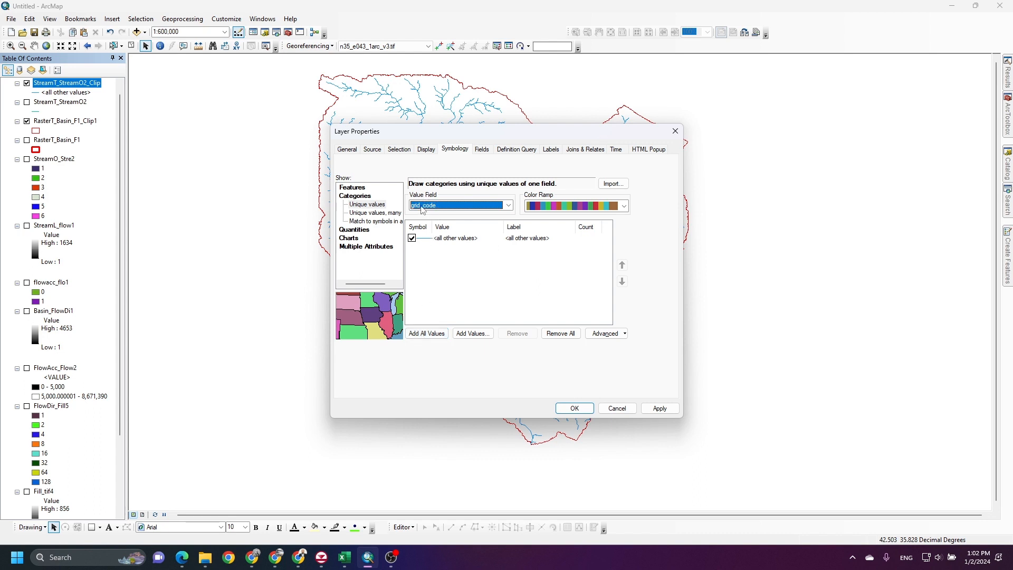
{"action": "left_click", "coordinate": [416, 335]}
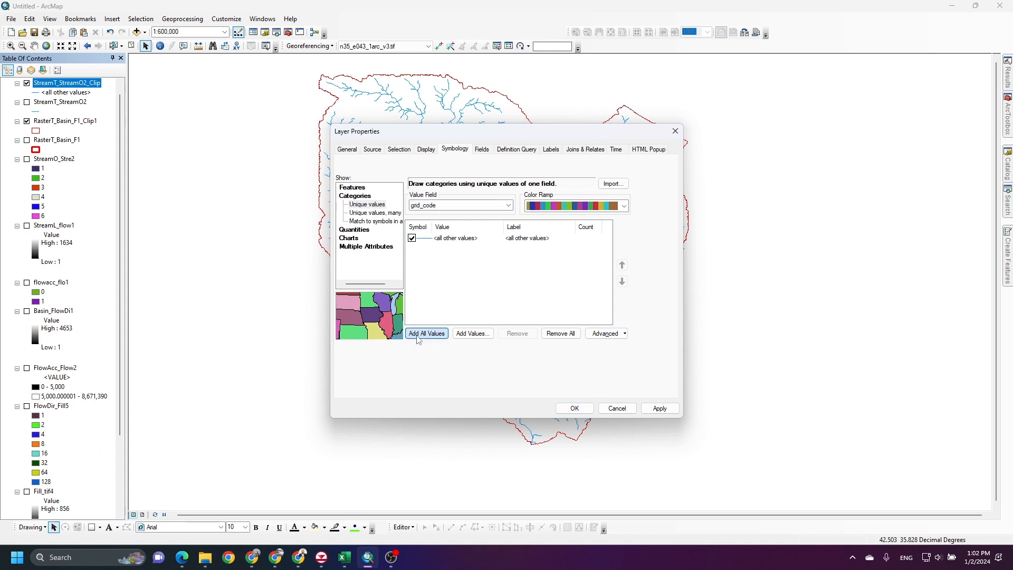
{"action": "left_click", "coordinate": [659, 408]}
{"action": "left_click", "coordinate": [574, 409]}
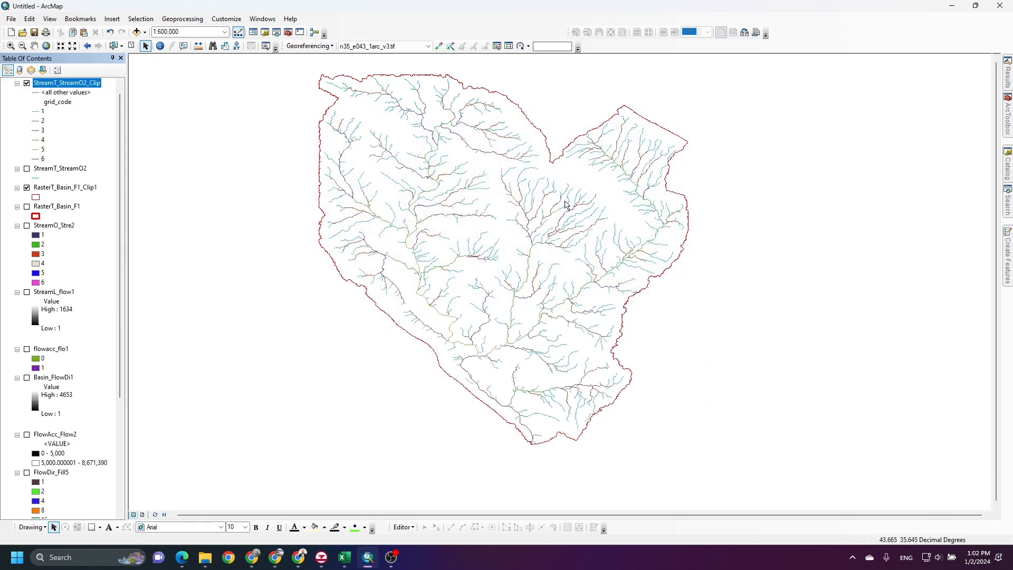
{"action": "scroll", "coordinate": [565, 204], "scroll_direction": "down", "scroll_amount": 5}
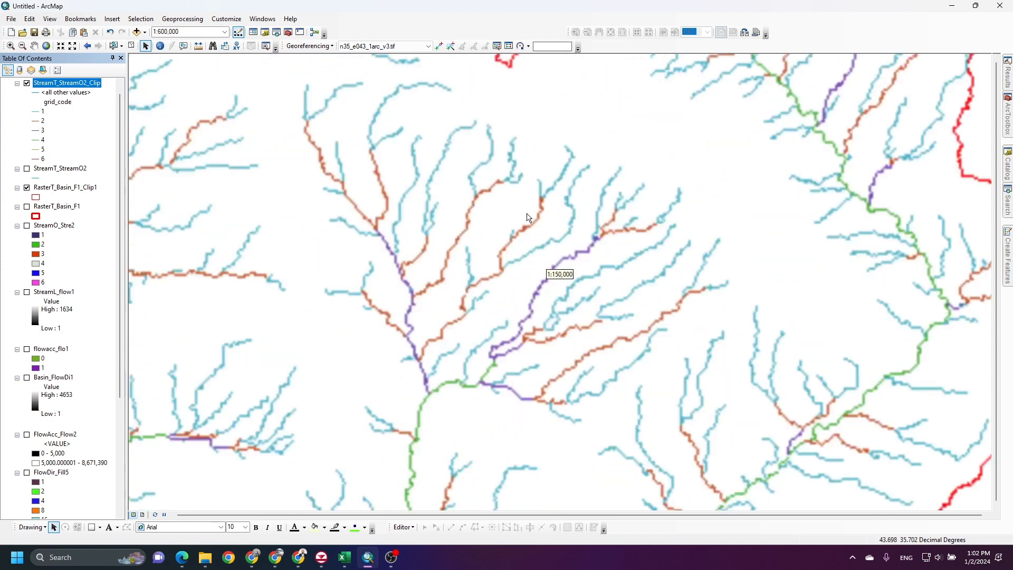